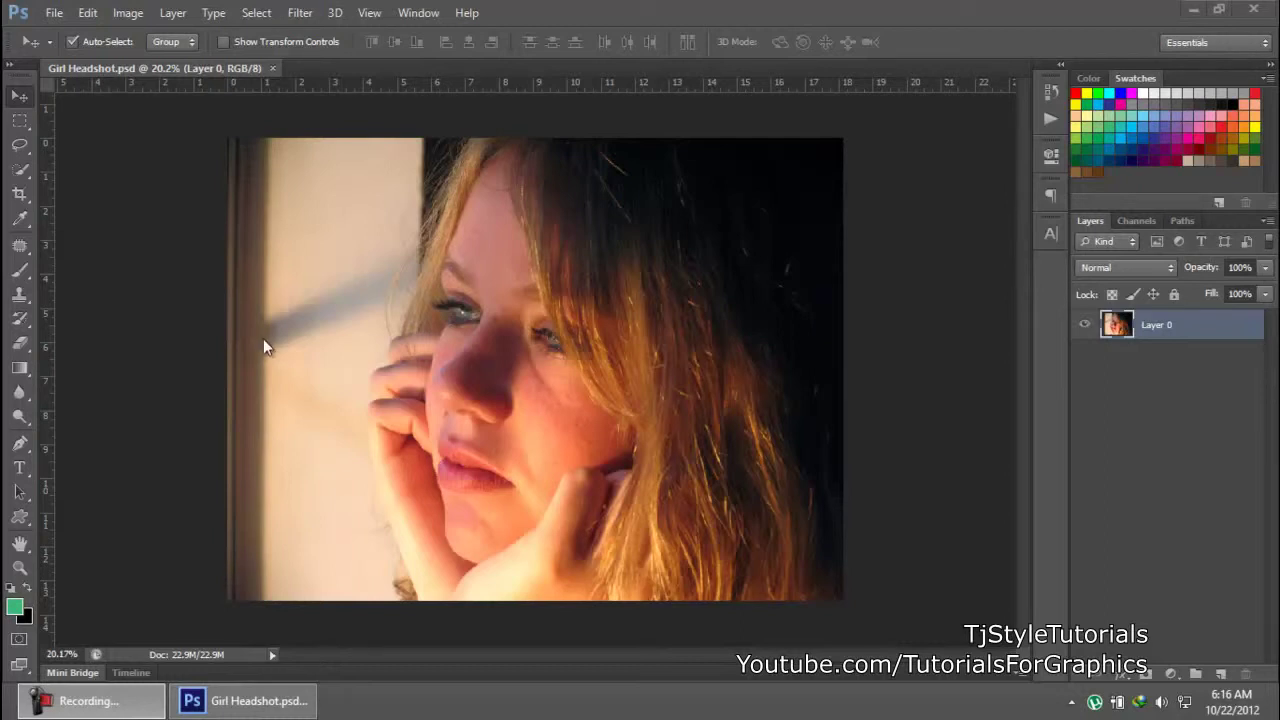
# Bring the Photoshop window with Girl Headshot.psd to the front
pyautogui.click(656, 6)
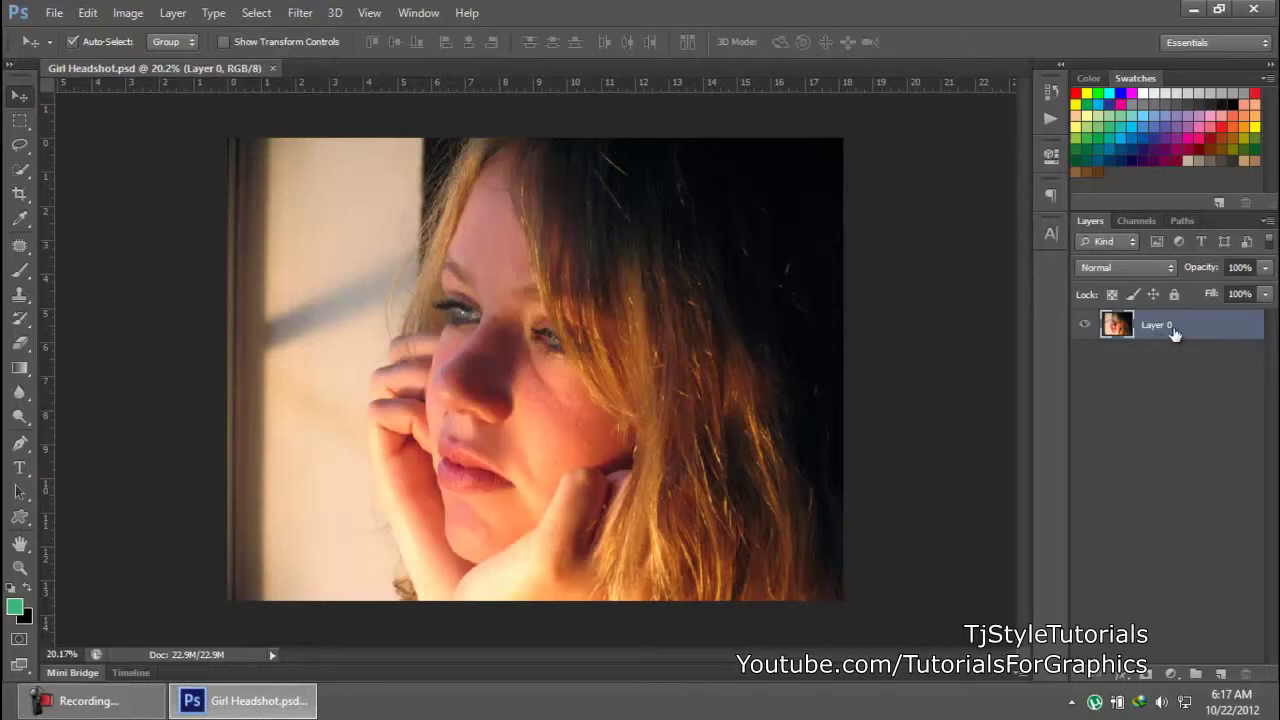
# Duplicate the photo as Layer 0 copy, hide the original Layer 0, and select the copy
pyautogui.hotkey('ctrl', 'j')
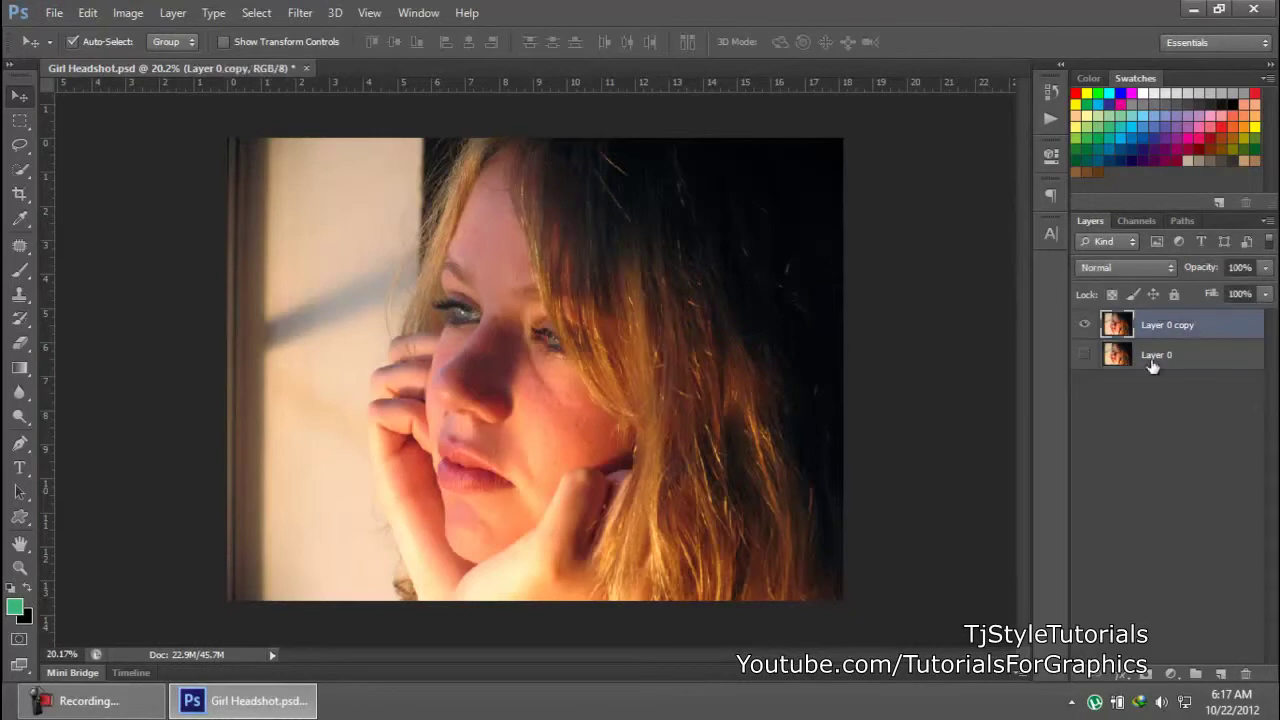
pyautogui.click(1158, 356)
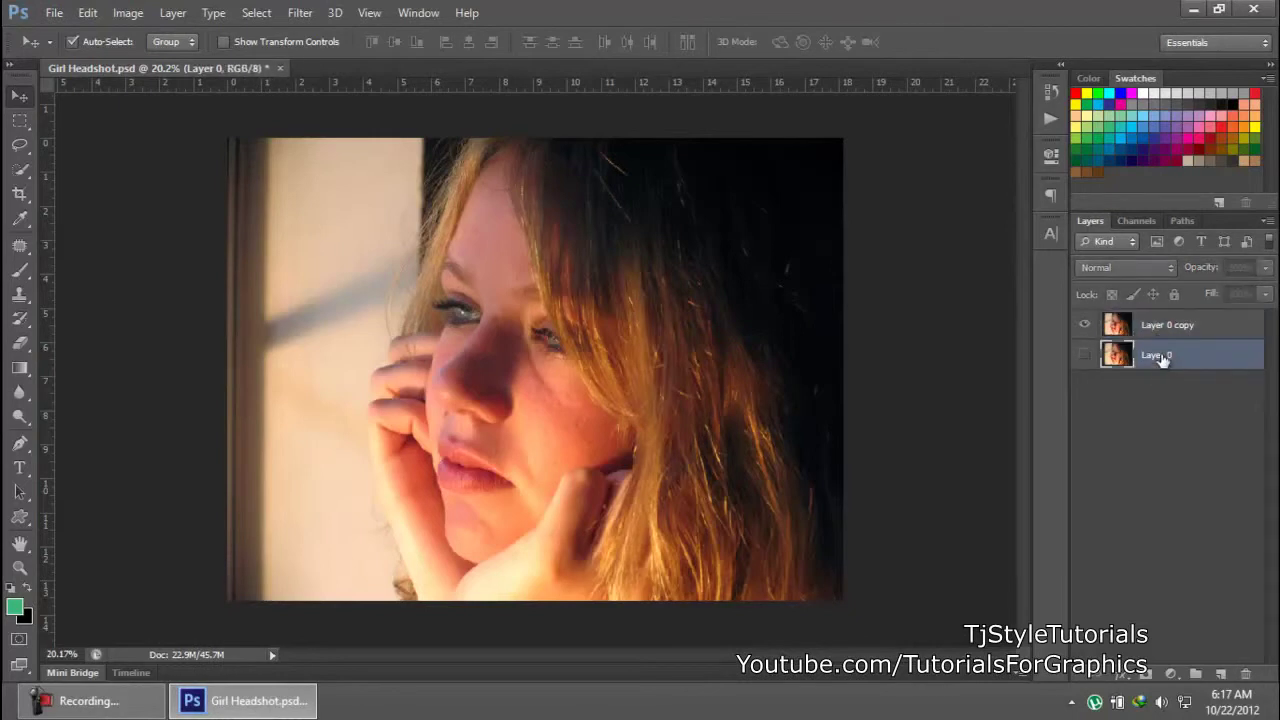
pyautogui.click(1172, 334)
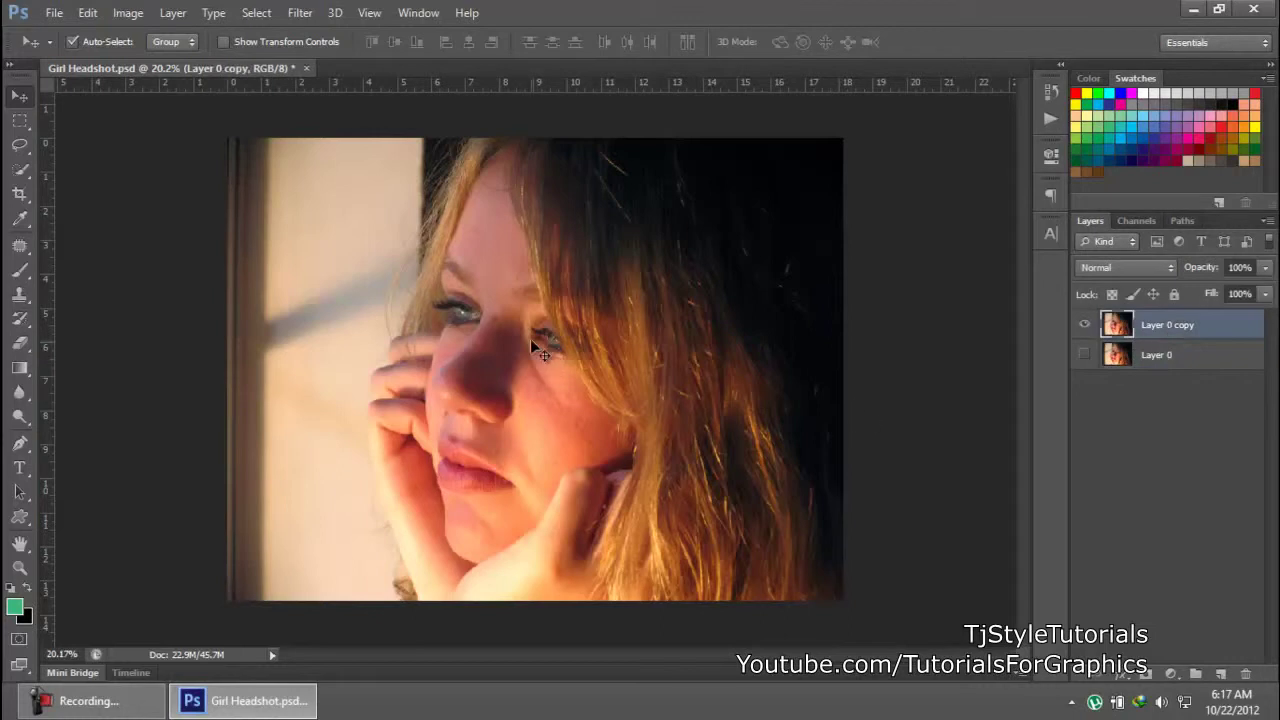
pyautogui.scroll(1, 443, 438)
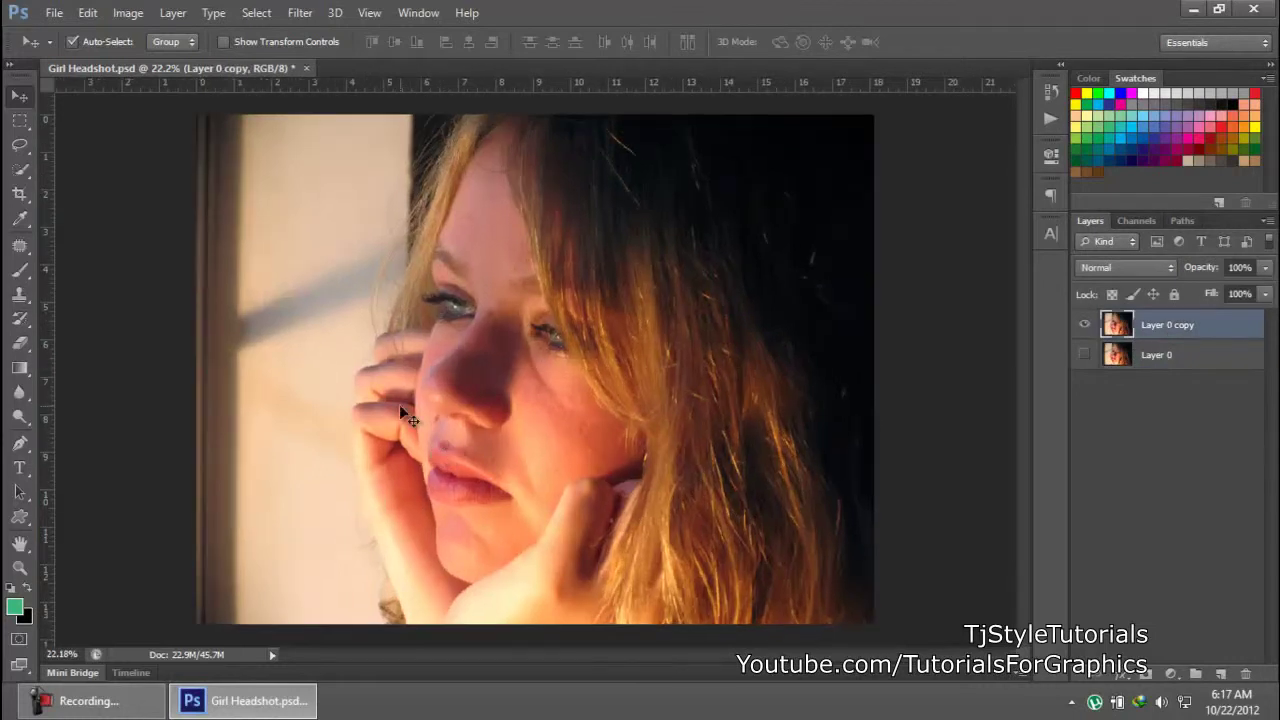
# Switch from the healing tools to the Patch Tool, keeping its patch mode at Normal
pyautogui.press('j')
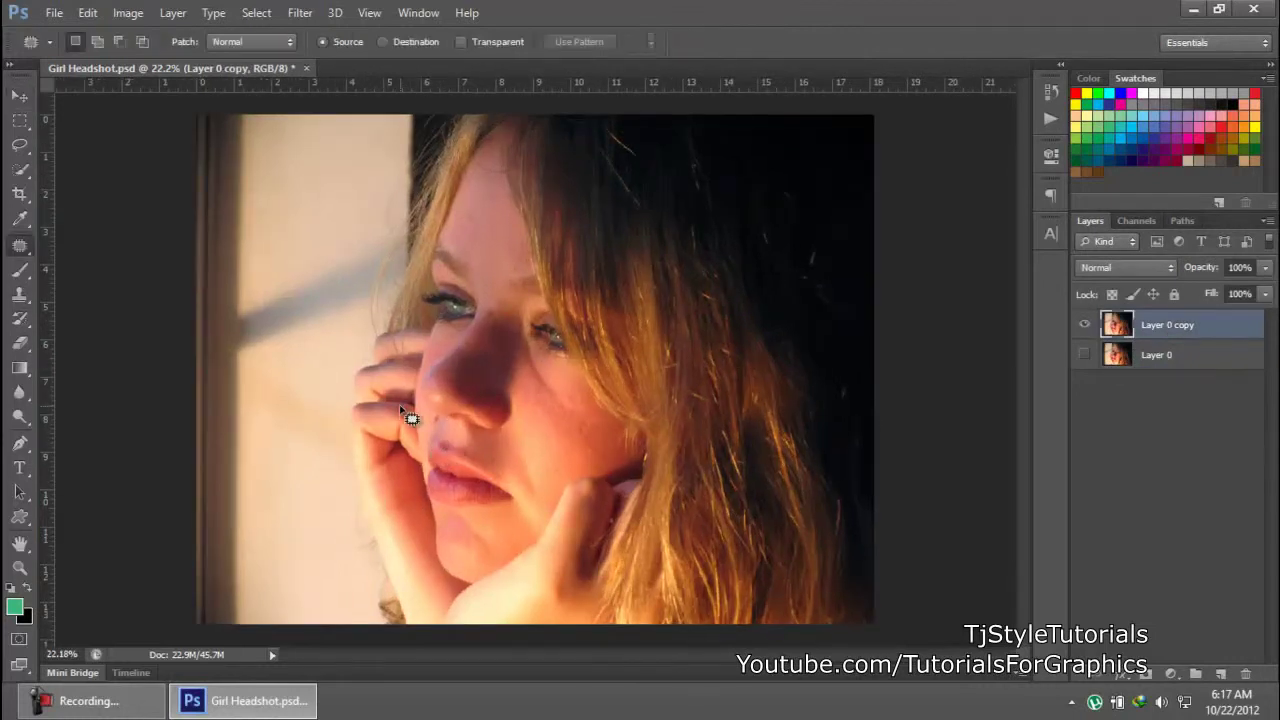
pyautogui.rightClick(30, 247)
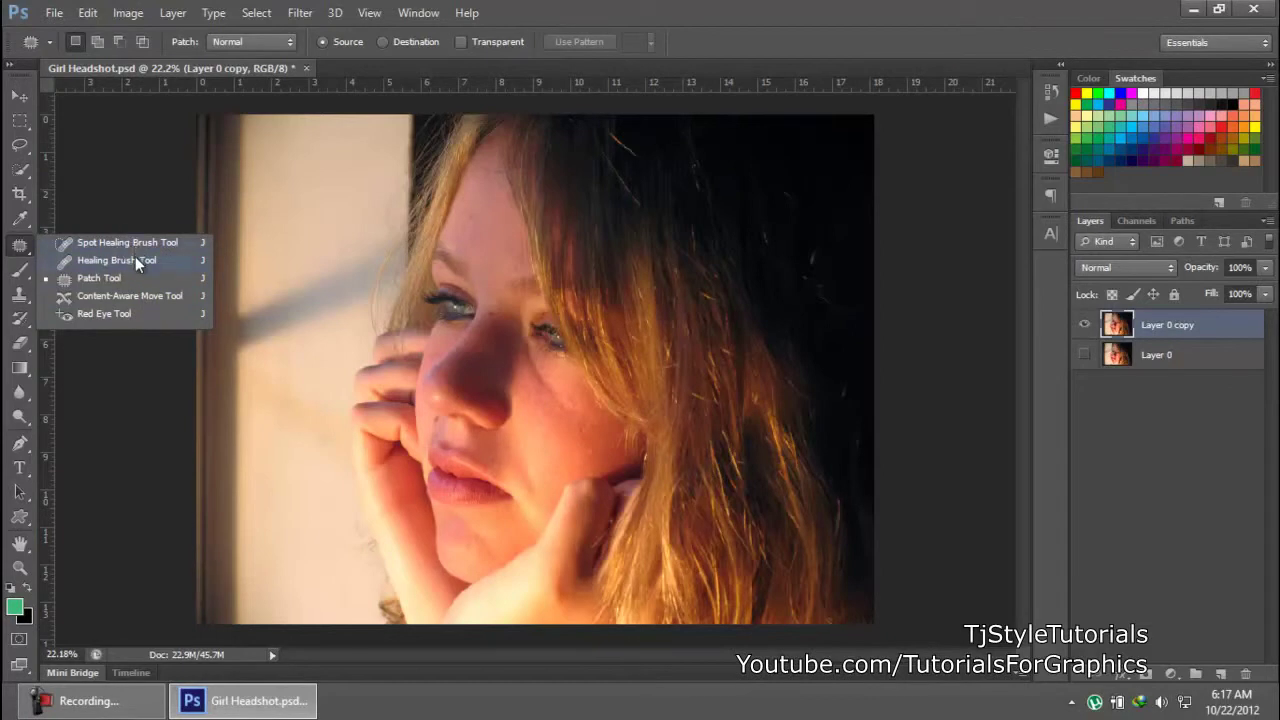
pyautogui.click(120, 277)
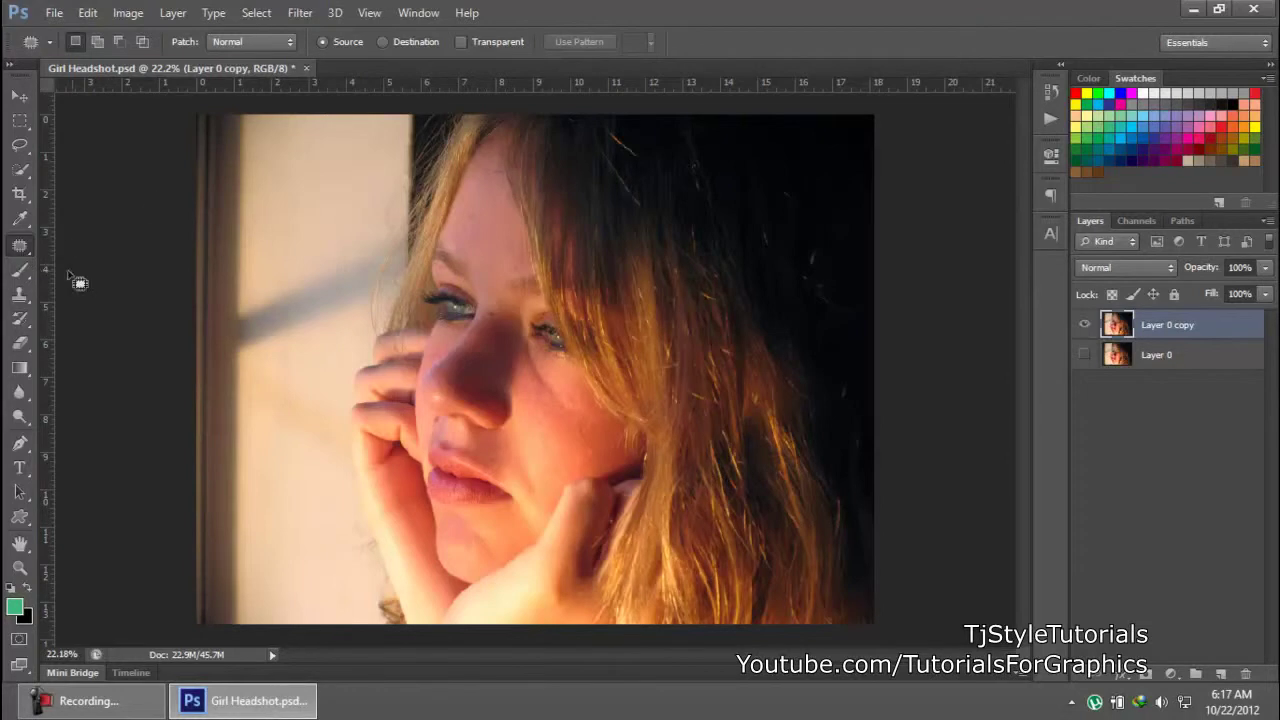
pyautogui.click(218, 45)
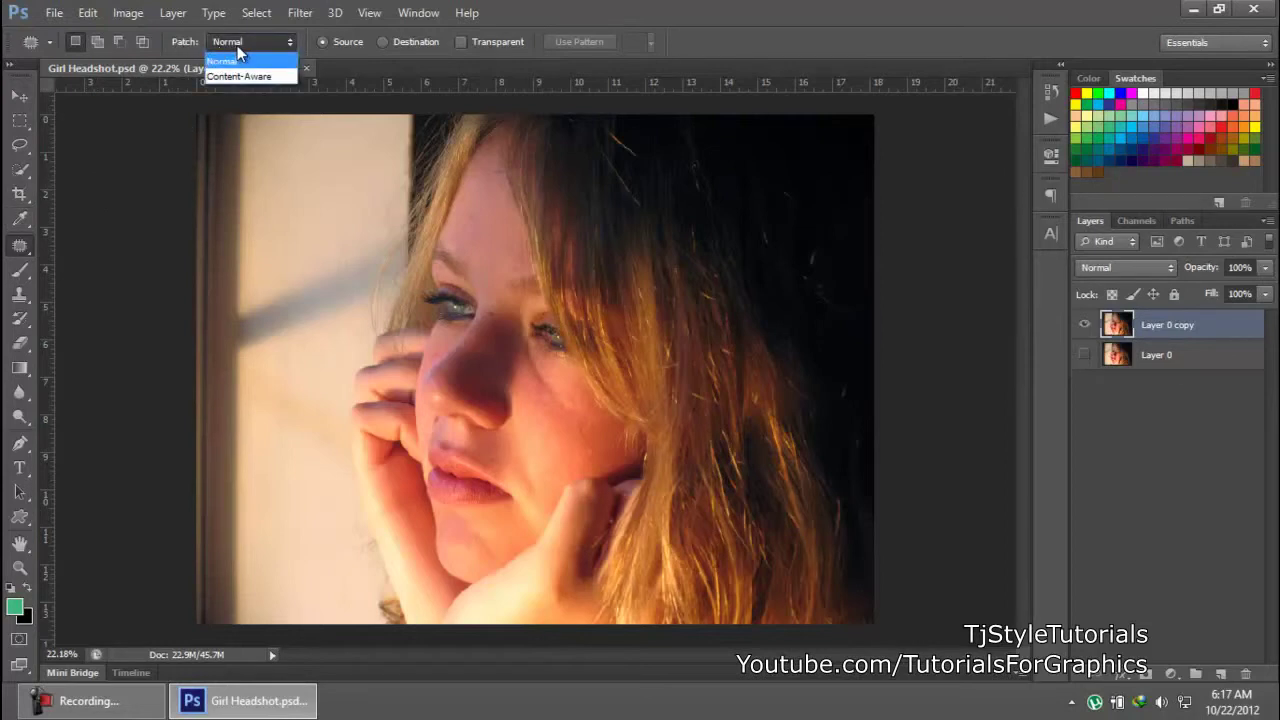
pyautogui.click(127, 712)
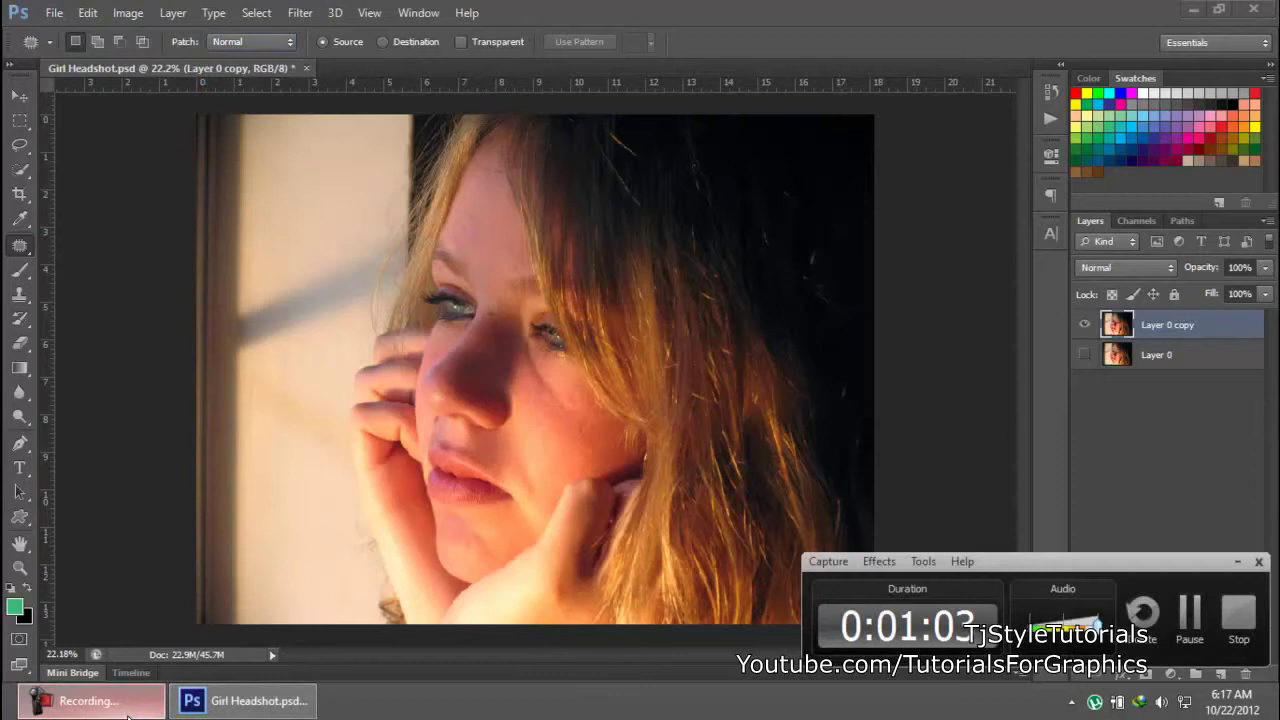
pyautogui.click(127, 712)
pyautogui.click(266, 42)
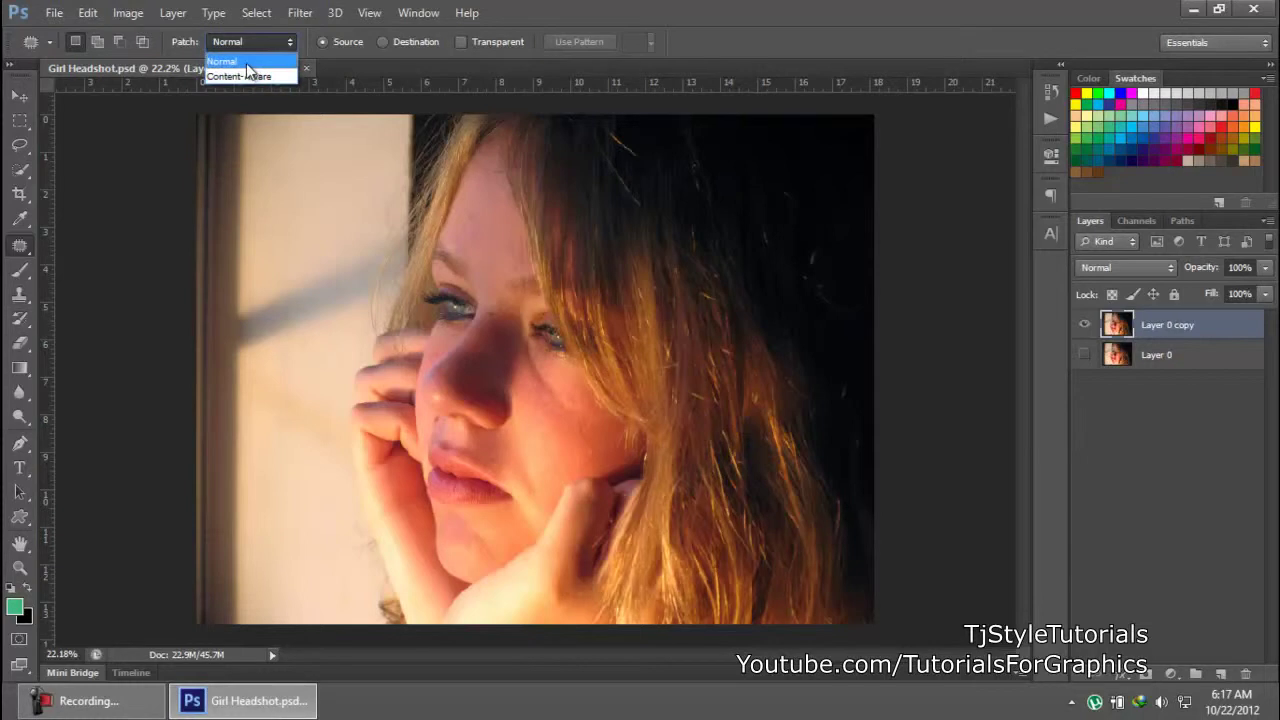
pyautogui.click(246, 62)
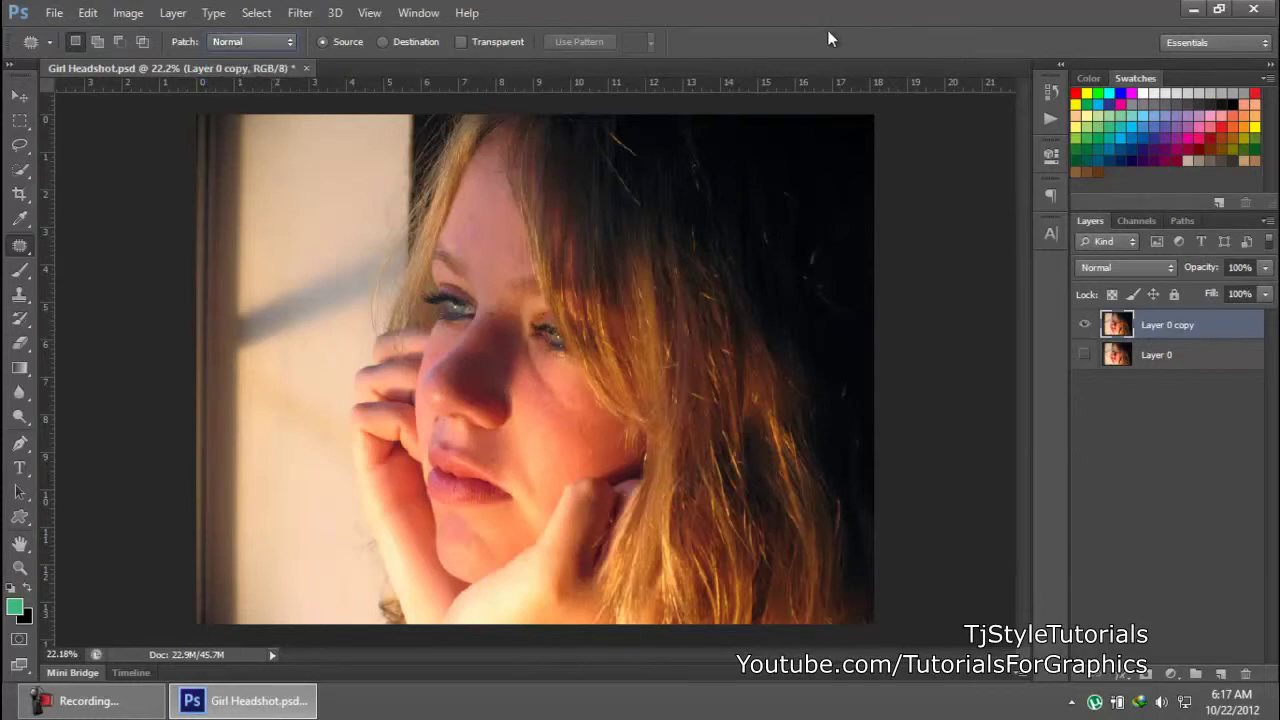
pyautogui.scroll(5, 463, 308)
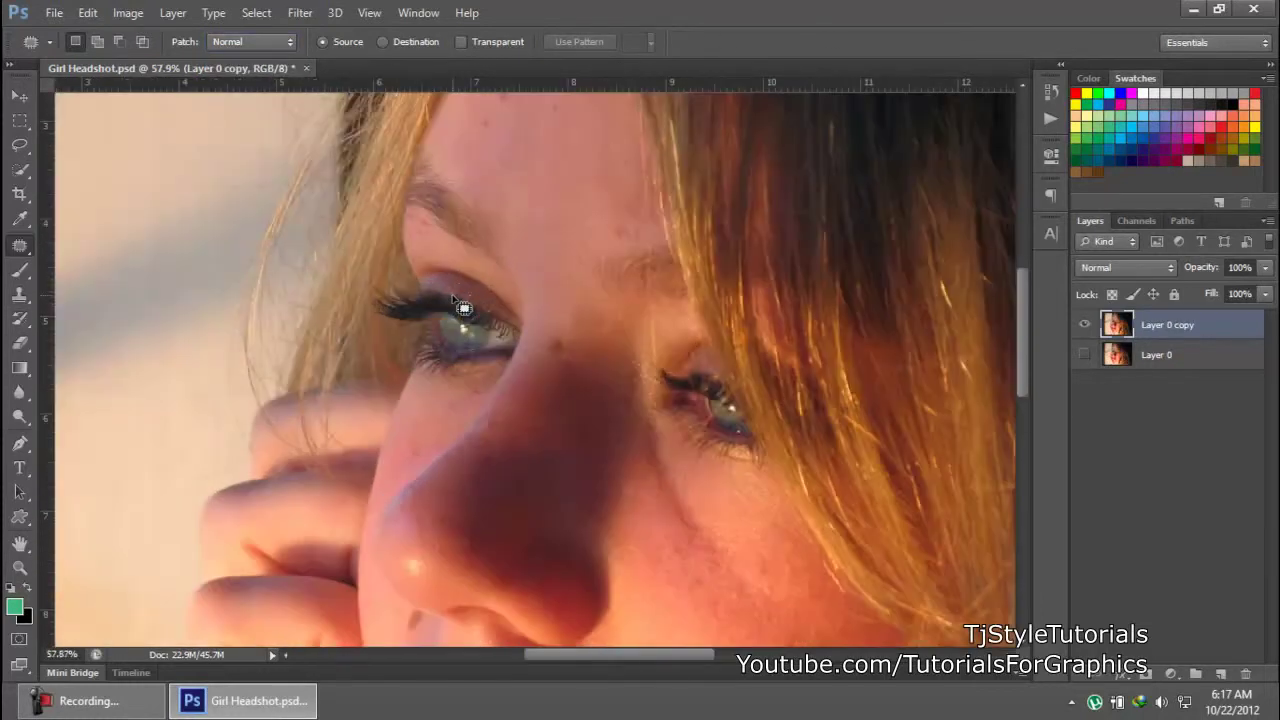
pyautogui.moveTo(534, 257)
pyautogui.mouseDown()
pyautogui.moveTo(451, 466)
pyautogui.moveTo(554, 256)
pyautogui.moveTo(508, 189)
pyautogui.moveTo(557, 286)
pyautogui.moveTo(563, 331)
pyautogui.moveTo(763, 450)
pyautogui.mouseUp()
pyautogui.scroll(4, 634, 409)
pyautogui.moveTo(686, 394); pyautogui.dragTo(655, 425)
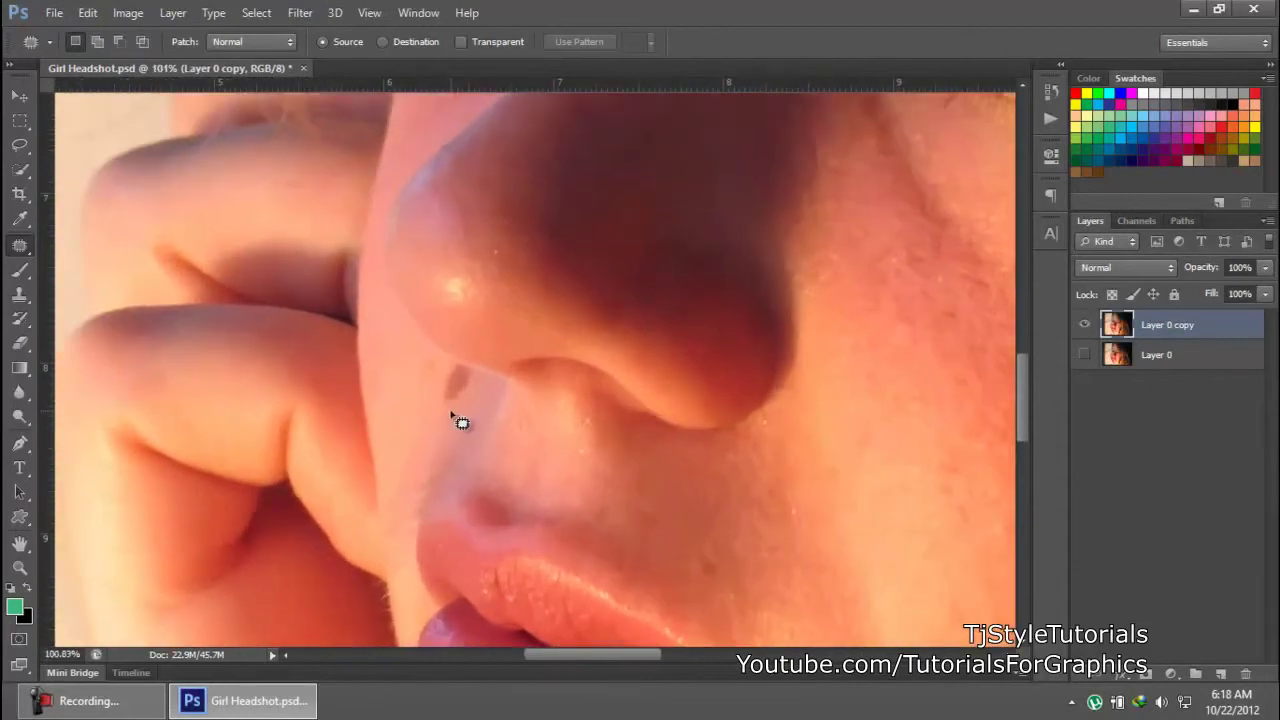
pyautogui.scroll(-4, 737, 426)
pyautogui.moveTo(737, 426); pyautogui.dragTo(425, 524)
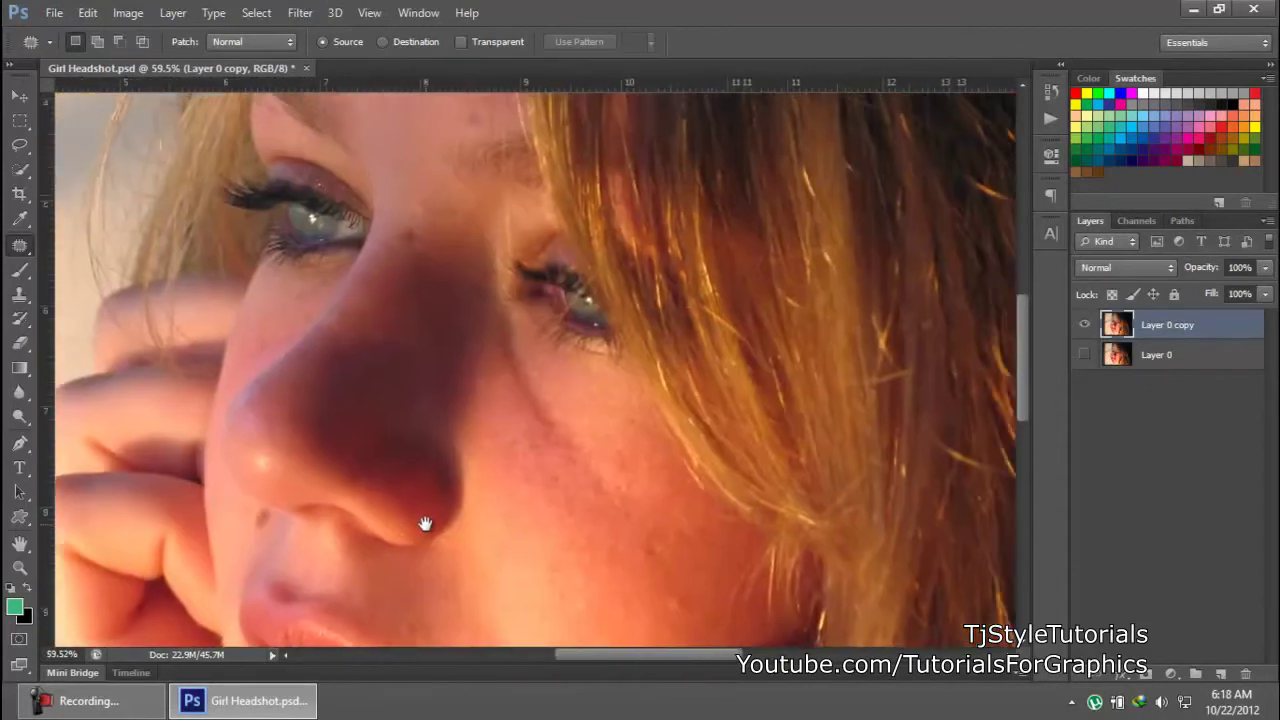
pyautogui.moveTo(509, 371)
pyautogui.mouseDown()
pyautogui.moveTo(634, 471)
pyautogui.moveTo(706, 243)
pyautogui.moveTo(691, 363)
pyautogui.moveTo(689, 329)
pyautogui.moveTo(503, 349)
pyautogui.mouseUp()
pyautogui.scroll(1, 503, 349)
pyautogui.scroll(1, 729, 323)
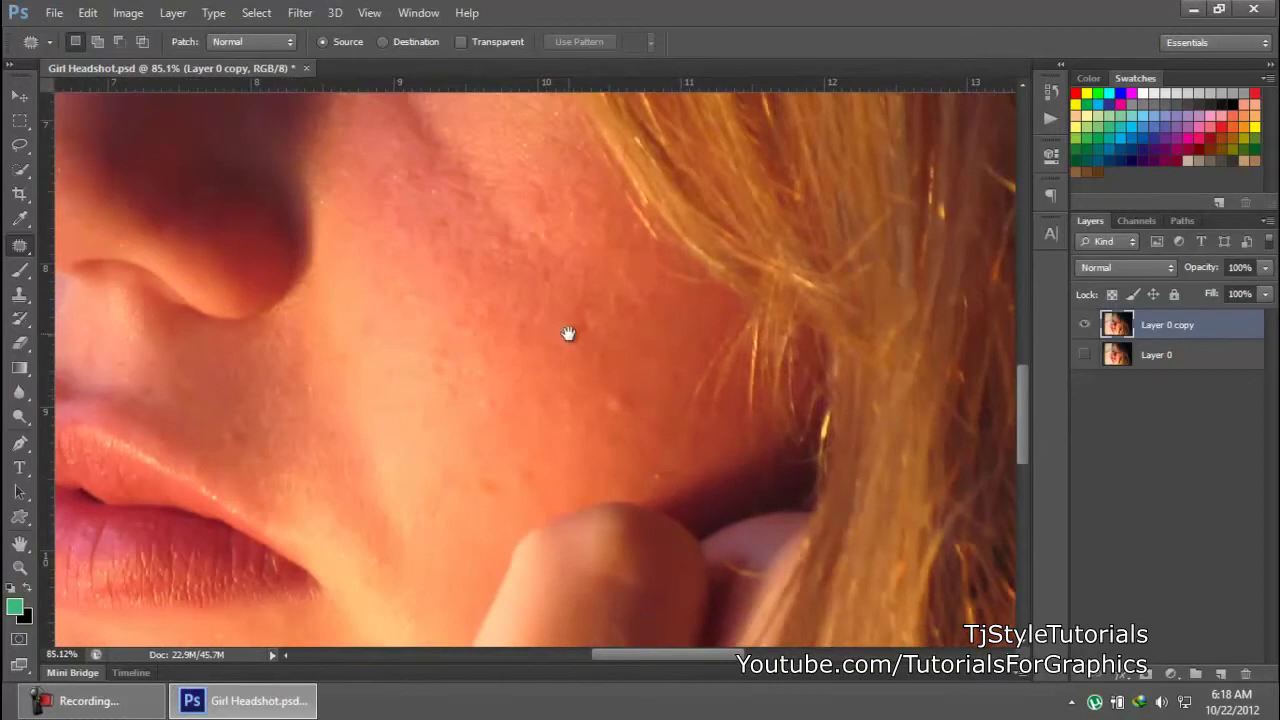
pyautogui.moveTo(569, 331); pyautogui.dragTo(714, 517)
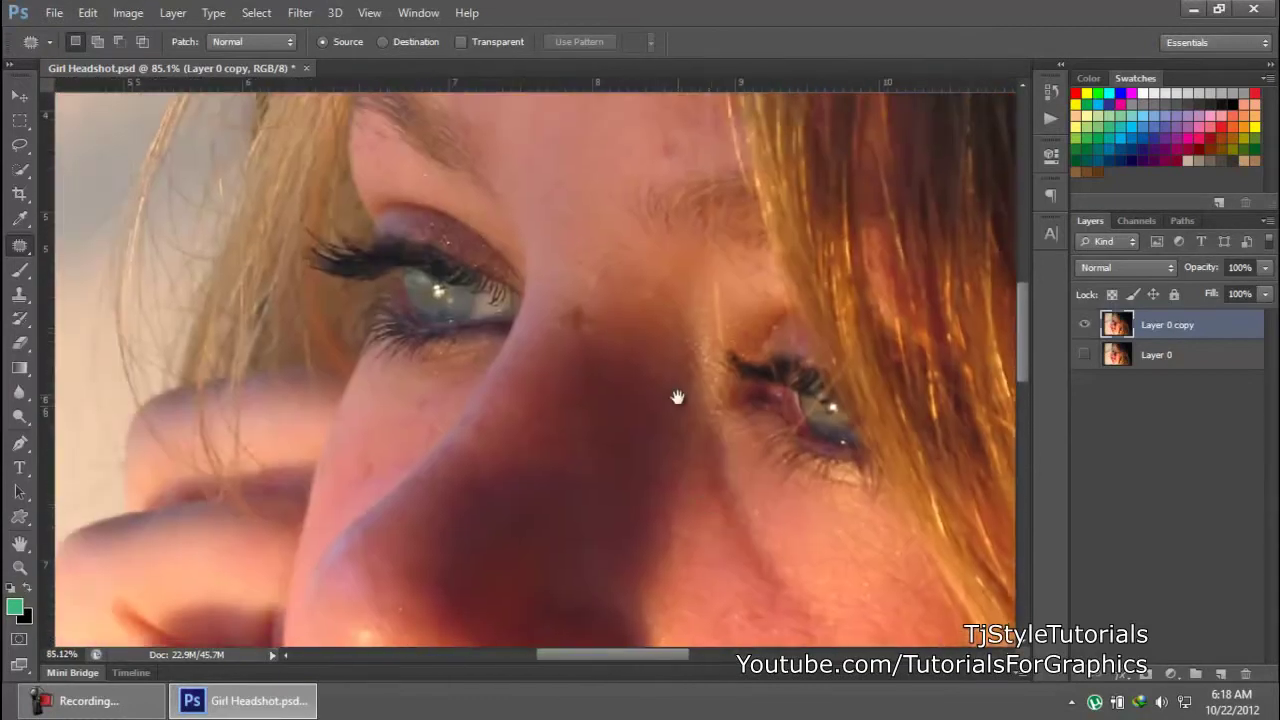
pyautogui.moveTo(677, 397); pyautogui.dragTo(655, 459)
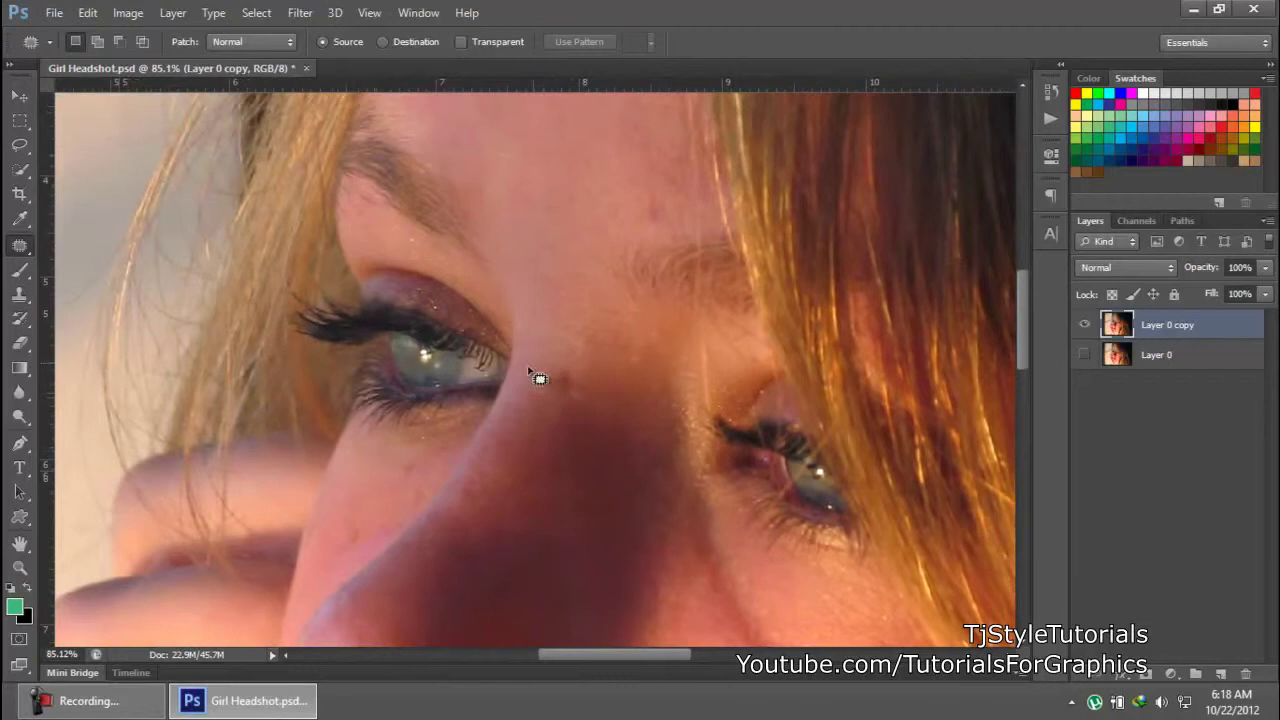
pyautogui.scroll(2, 590, 408)
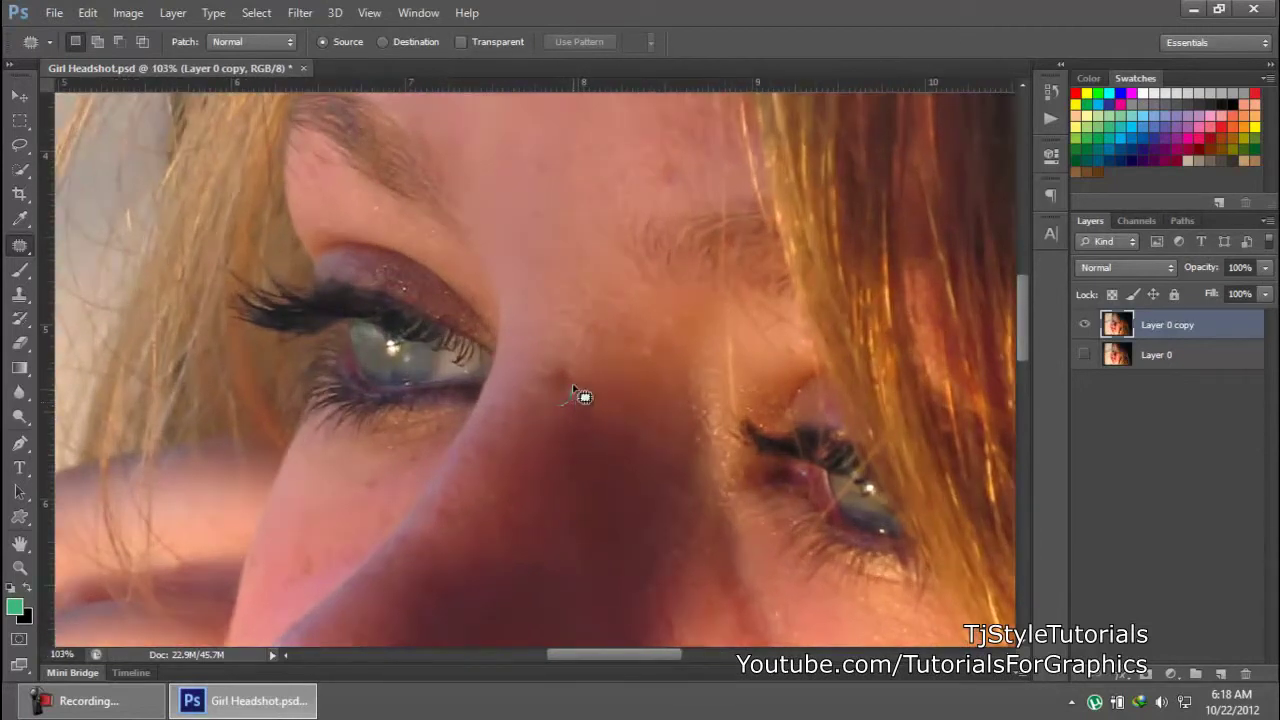
# Patch the blemishes on the nose bridge between the eyes with nearby clear skin
pyautogui.moveTo(574, 369)
pyautogui.mouseDown()
pyautogui.moveTo(560, 358)
pyautogui.moveTo(538, 388)
pyautogui.moveTo(558, 405)
pyautogui.mouseUp()
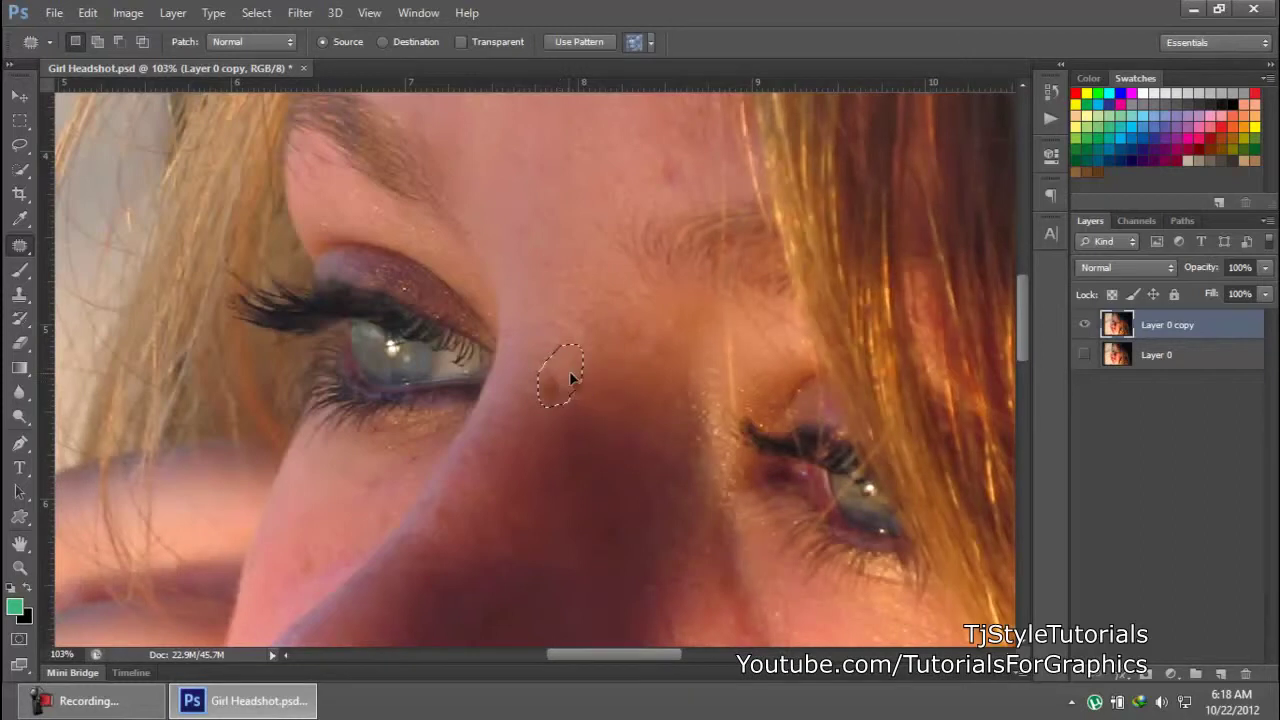
pyautogui.moveTo(571, 377)
pyautogui.mouseDown()
pyautogui.moveTo(600, 349)
pyautogui.moveTo(586, 323)
pyautogui.moveTo(548, 407)
pyautogui.moveTo(566, 462)
pyautogui.moveTo(583, 397)
pyautogui.moveTo(559, 387)
pyautogui.mouseUp()
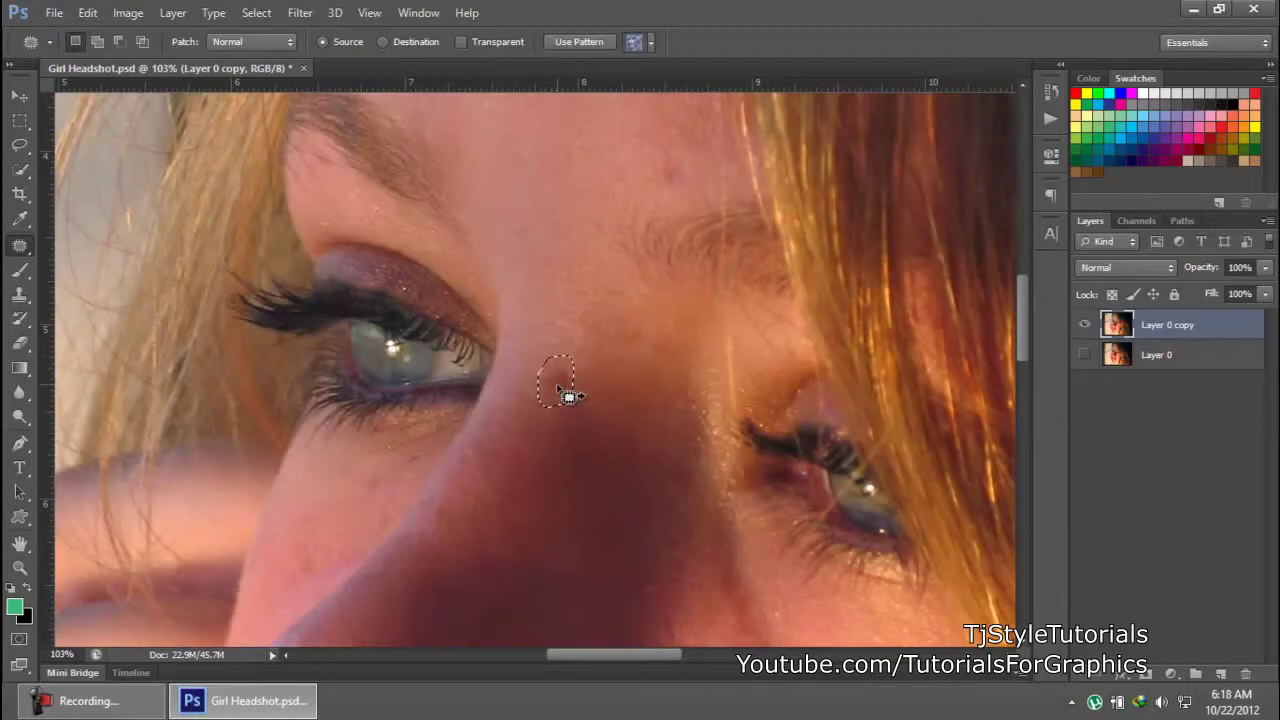
pyautogui.moveTo(568, 396)
pyautogui.mouseDown()
pyautogui.moveTo(581, 383)
pyautogui.moveTo(555, 386)
pyautogui.moveTo(631, 500)
pyautogui.mouseUp()
pyautogui.hotkey('ctrl', 'd')
# Zoom to the forehead and patch the first blemish above the eye with clean skin
pyautogui.scroll(-4, 617, 478)
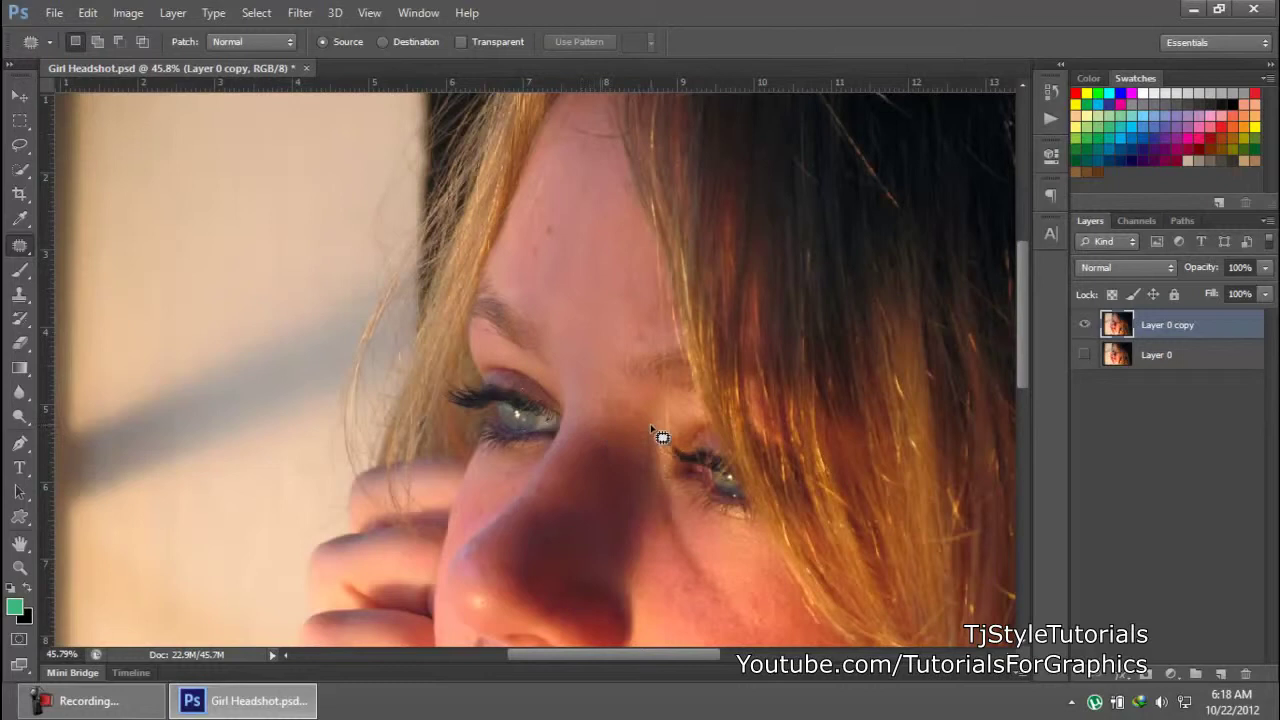
pyautogui.moveTo(651, 423); pyautogui.dragTo(634, 323)
pyautogui.scroll(2, 700, 508)
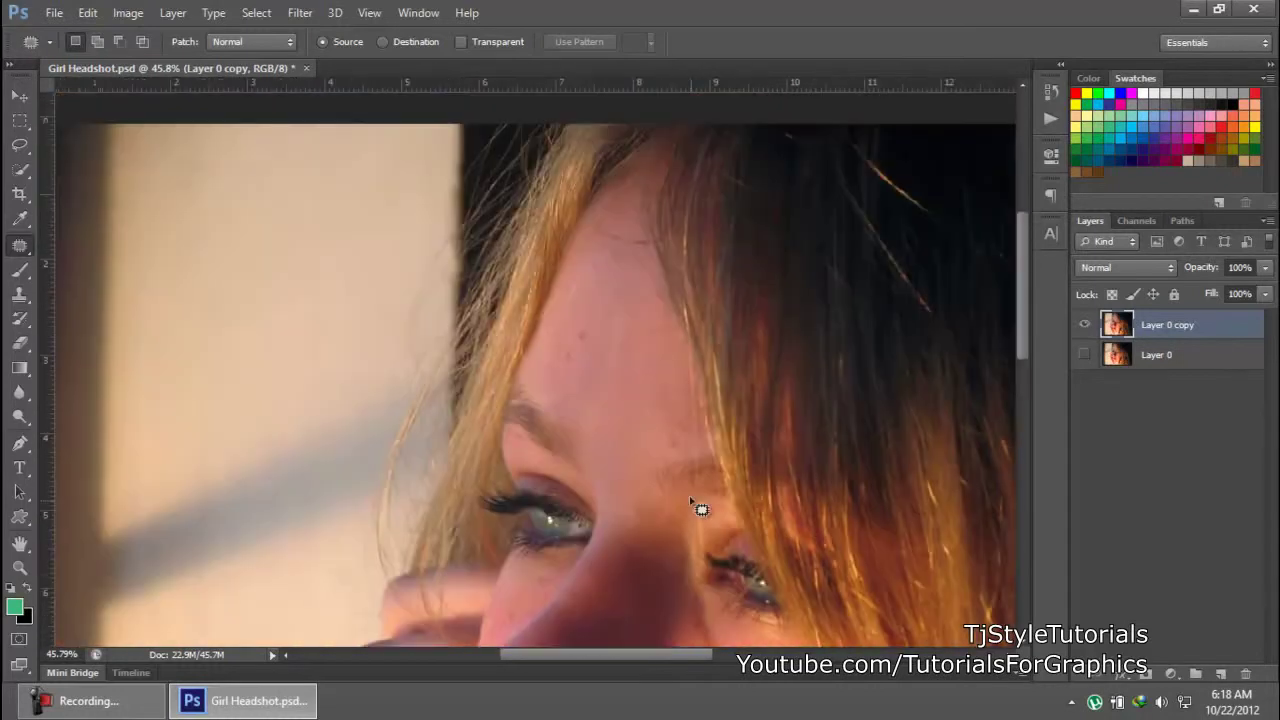
pyautogui.scroll(2, 631, 390)
pyautogui.scroll(4, 630, 340)
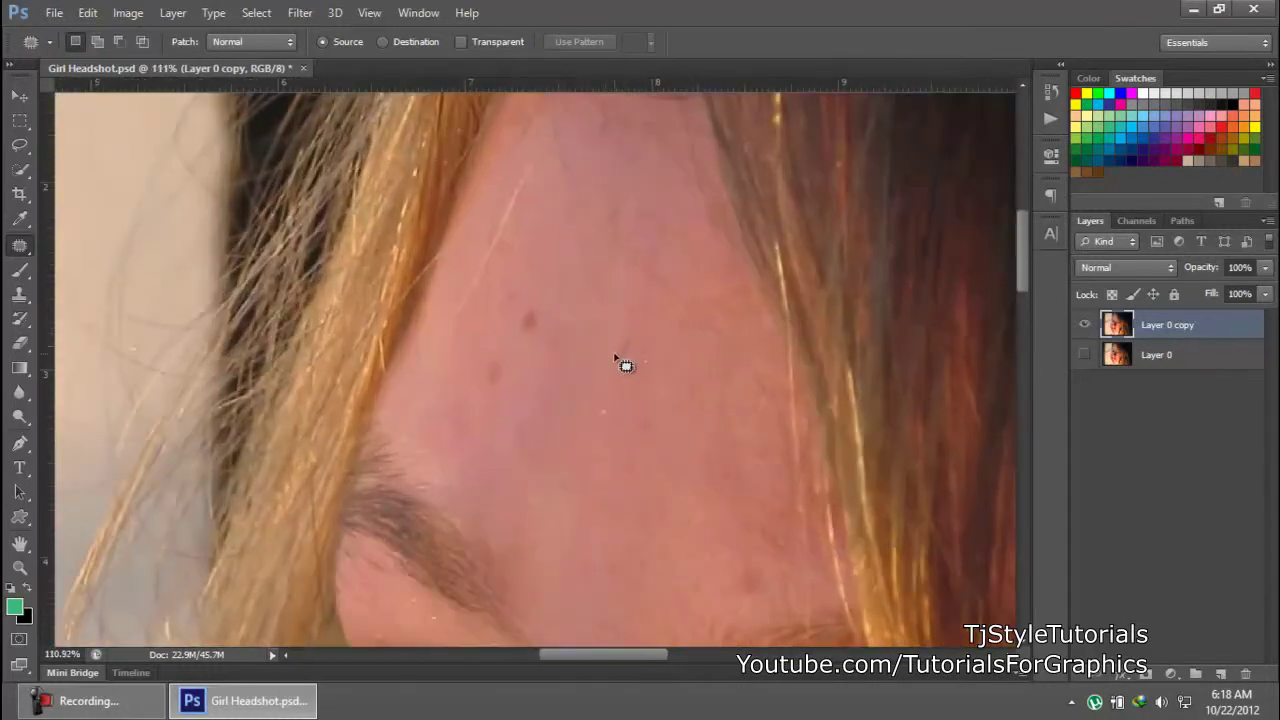
pyautogui.moveTo(484, 336)
pyautogui.mouseDown()
pyautogui.moveTo(495, 279)
pyautogui.moveTo(467, 288)
pyautogui.moveTo(484, 337)
pyautogui.mouseUp()
pyautogui.moveTo(490, 318); pyautogui.dragTo(552, 290)
pyautogui.hotkey('ctrl', 'd')
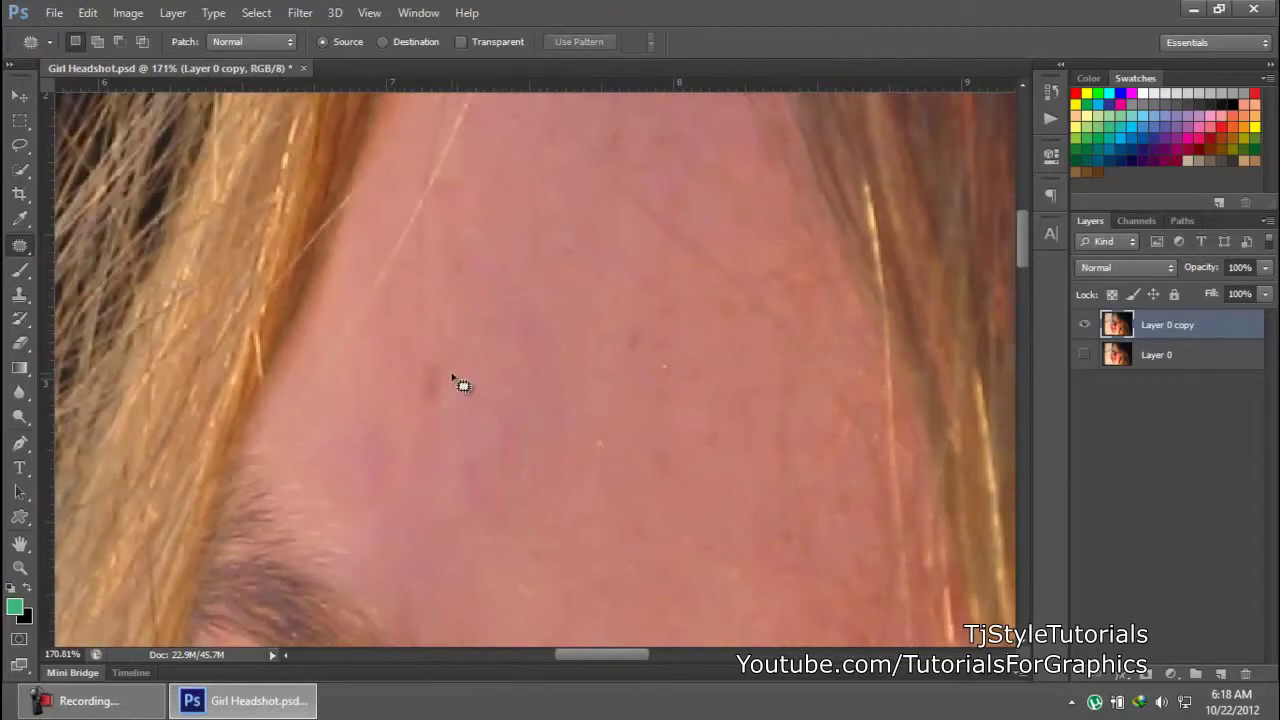
# Patch further forehead spots, including one near the brow
pyautogui.moveTo(434, 363)
pyautogui.mouseDown()
pyautogui.moveTo(449, 414)
pyautogui.moveTo(432, 398)
pyautogui.mouseUp()
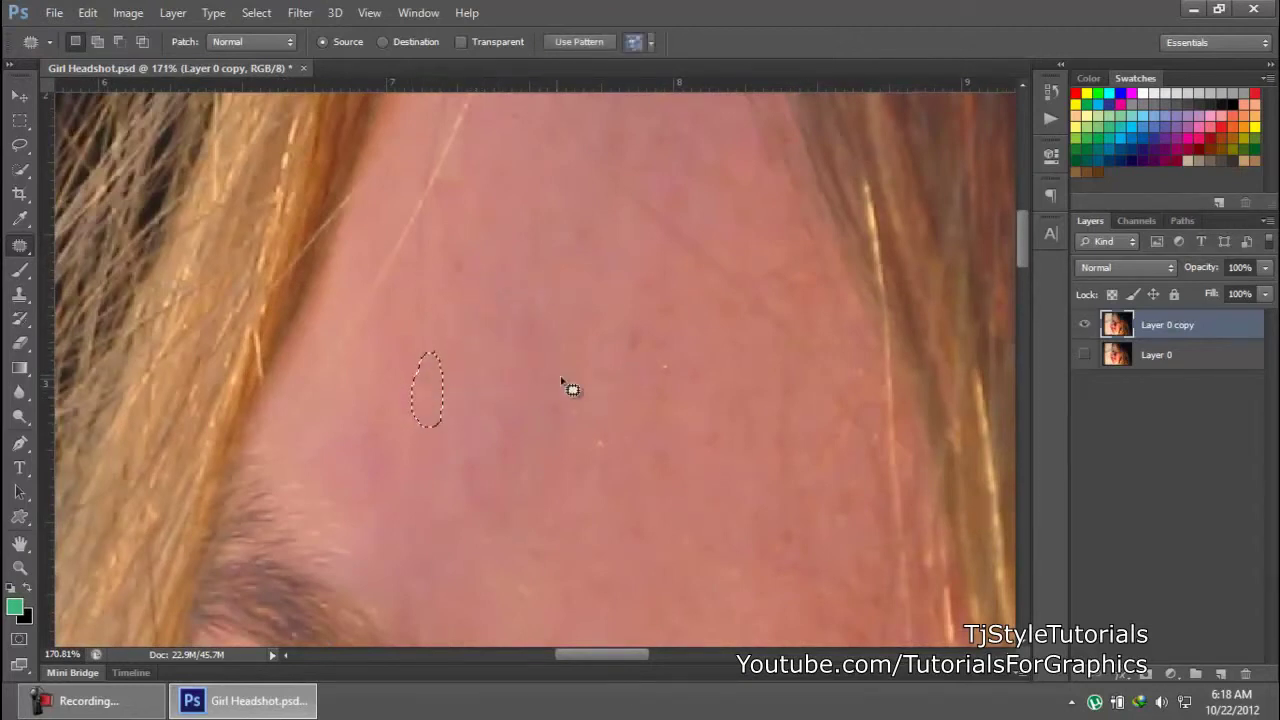
pyautogui.hotkey('ctrl', 'd')
pyautogui.scroll(-2, 580, 380)
pyautogui.moveTo(645, 378); pyautogui.dragTo(547, 250)
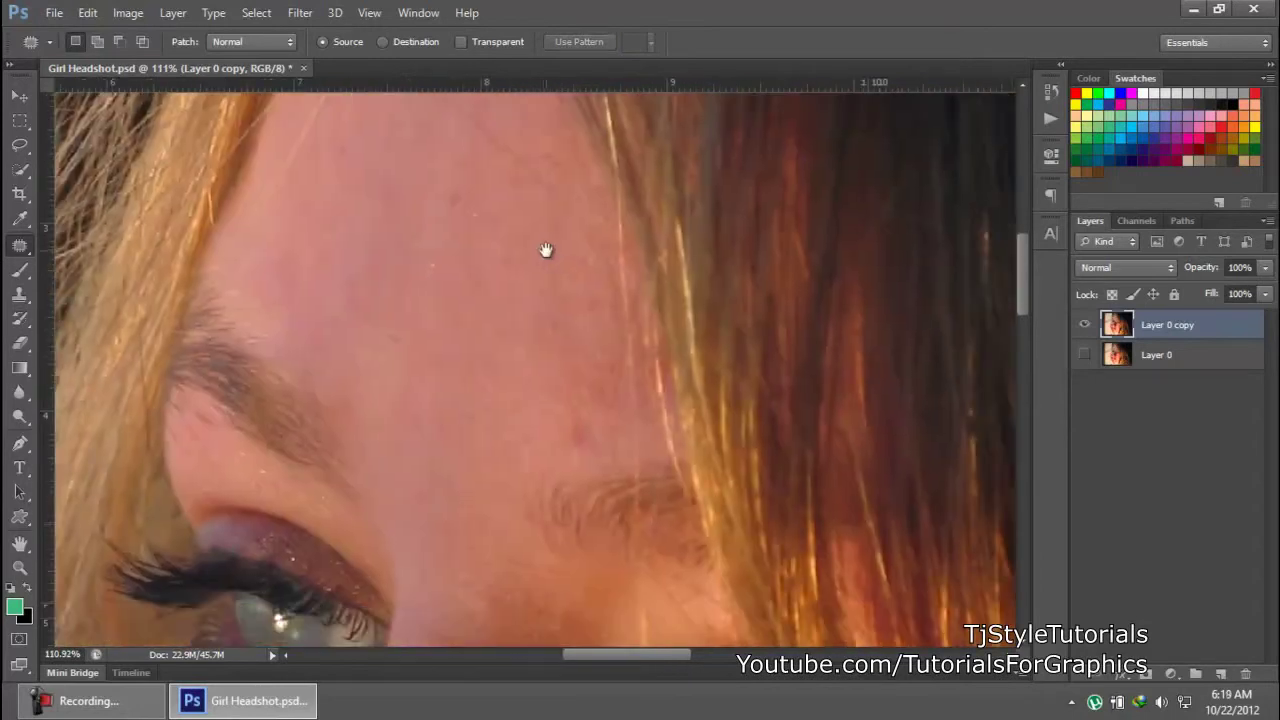
pyautogui.moveTo(590, 468)
pyautogui.mouseDown()
pyautogui.moveTo(591, 411)
pyautogui.moveTo(570, 400)
pyautogui.moveTo(550, 456)
pyautogui.moveTo(572, 467)
pyautogui.moveTo(557, 422)
pyautogui.moveTo(488, 368)
pyautogui.mouseUp()
# Deselect the forehead patch, then patch the dark spot beside the nostril
pyautogui.hotkey('ctrl', 'd')
pyautogui.scroll(-4, 526, 420)
pyautogui.scroll(-5, 524, 411)
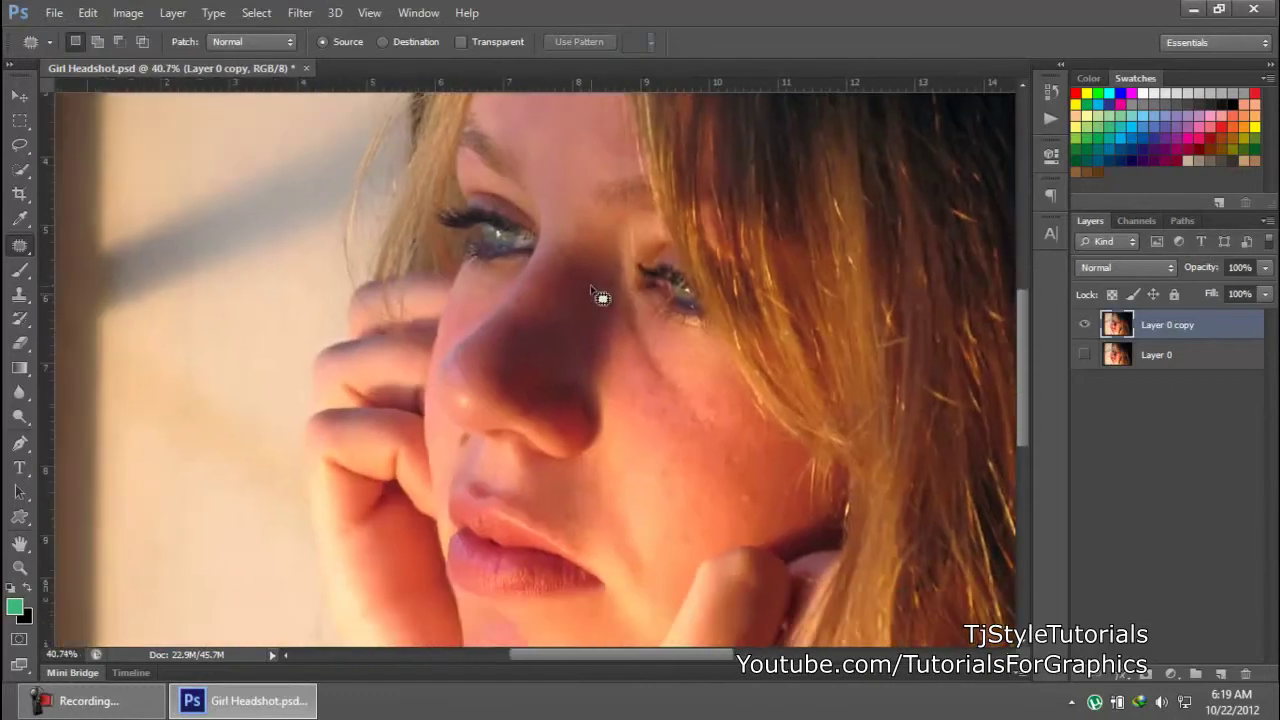
pyautogui.scroll(4, 391, 506)
pyautogui.scroll(2, 503, 450)
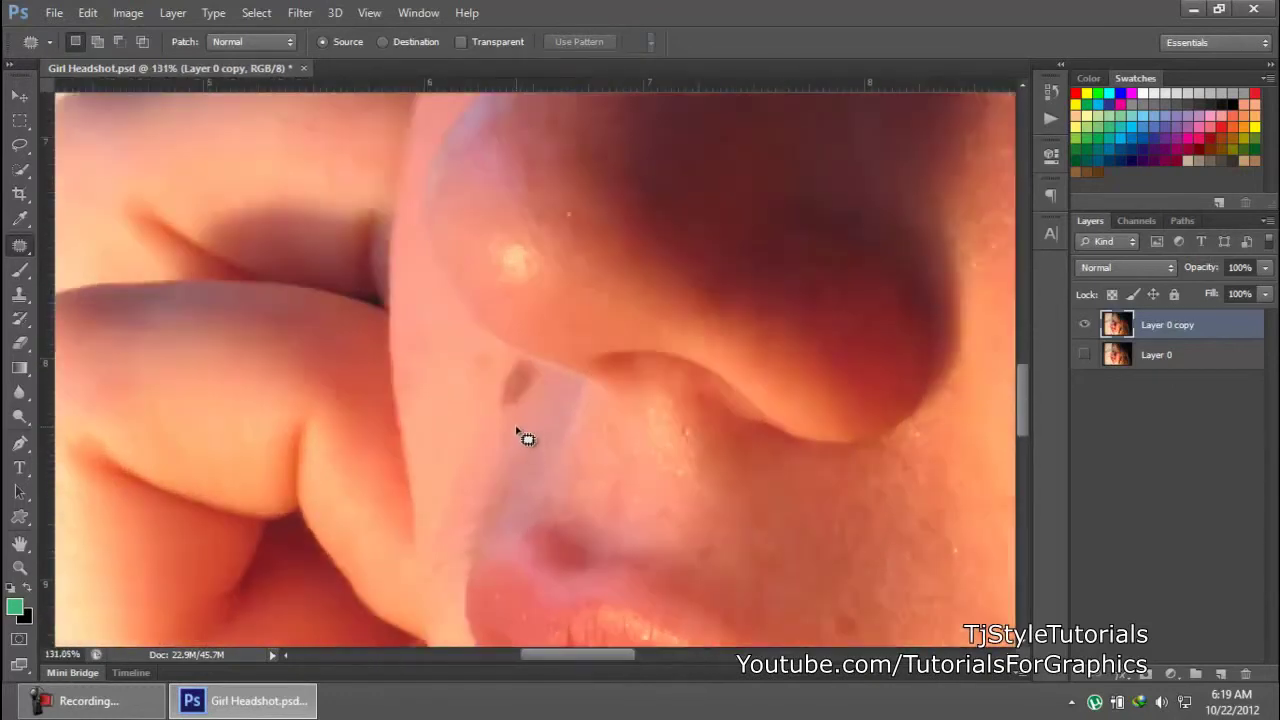
pyautogui.moveTo(531, 408)
pyautogui.mouseDown()
pyautogui.moveTo(541, 362)
pyautogui.moveTo(527, 353)
pyautogui.moveTo(496, 369)
pyautogui.moveTo(492, 390)
pyautogui.moveTo(491, 414)
pyautogui.moveTo(519, 415)
pyautogui.moveTo(529, 400)
pyautogui.moveTo(509, 388)
pyautogui.moveTo(508, 361)
pyautogui.moveTo(487, 367)
pyautogui.moveTo(496, 405)
pyautogui.mouseUp()
pyautogui.hotkey('ctrl', 'd')
# Clear the leftover selection near the nostril and zoom toward the cheek
pyautogui.scroll(-1, 529, 437)
pyautogui.scroll(1, 500, 414)
pyautogui.hotkey('ctrl', 'd')
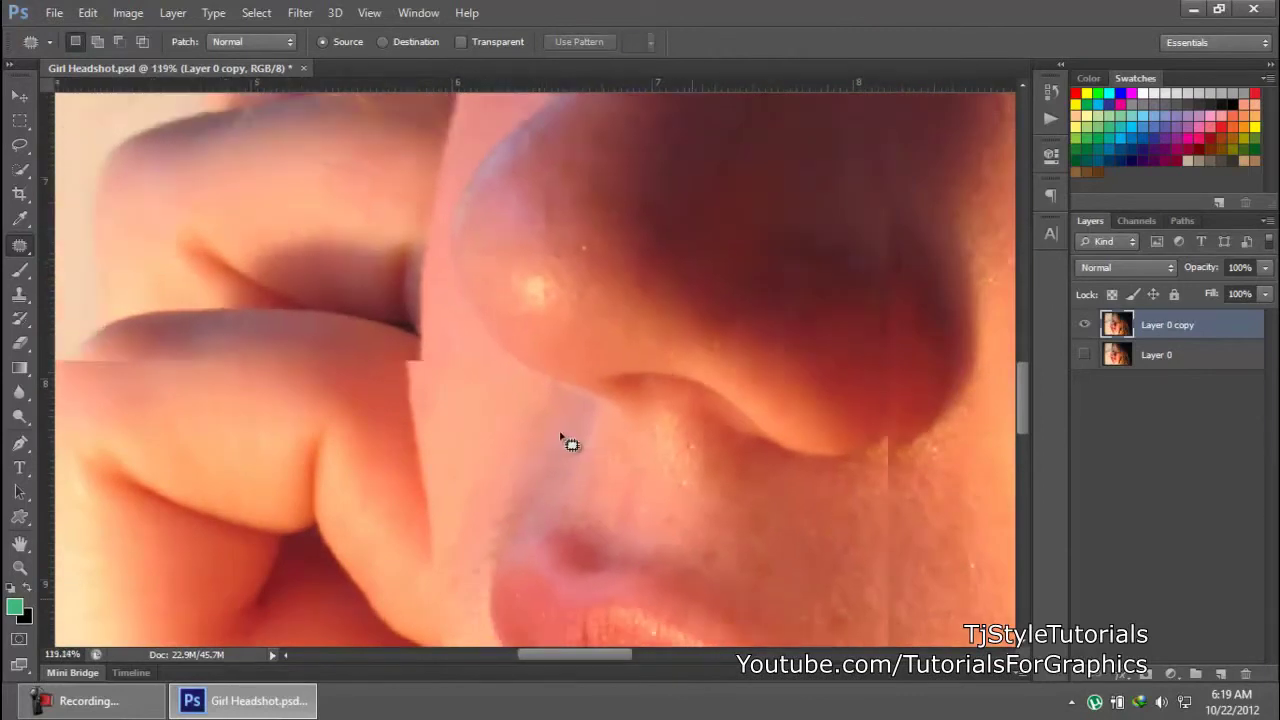
pyautogui.scroll(-3, 563, 434)
pyautogui.scroll(1, 494, 290)
pyautogui.scroll(3, 531, 323)
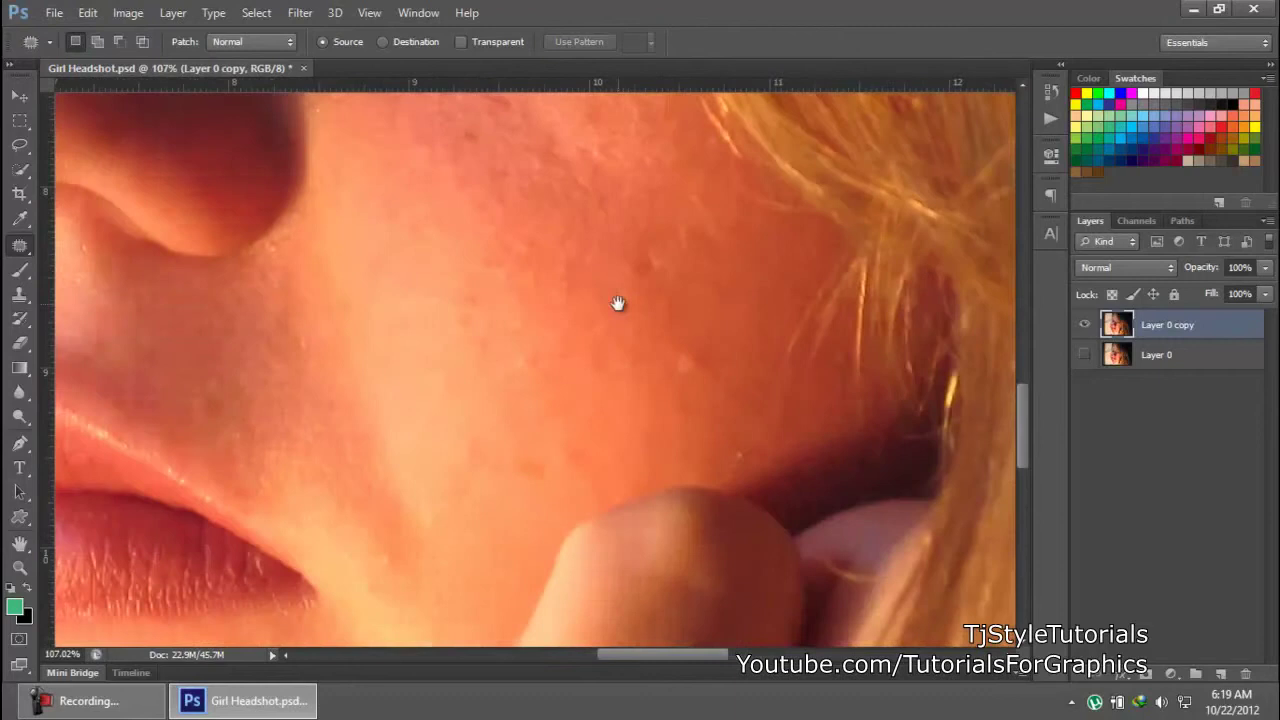
# Patch the blemish on the cheek near the hair and outline another cheek spot
pyautogui.moveTo(597, 362)
pyautogui.mouseDown()
pyautogui.moveTo(611, 334)
pyautogui.moveTo(600, 306)
pyautogui.moveTo(586, 371)
pyautogui.moveTo(491, 371)
pyautogui.mouseUp()
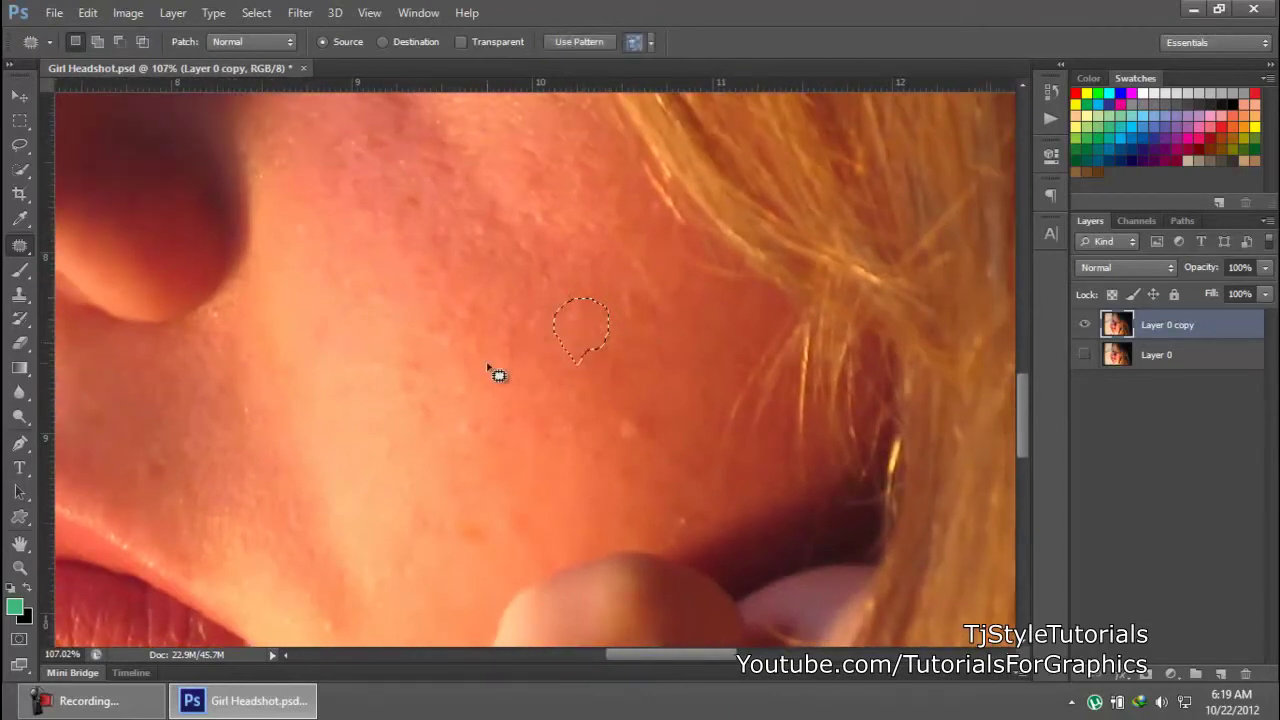
pyautogui.hotkey('ctrl', 'd')
pyautogui.moveTo(616, 449)
pyautogui.mouseDown()
pyautogui.moveTo(643, 451)
pyautogui.moveTo(660, 409)
pyautogui.moveTo(626, 429)
pyautogui.mouseUp()
# Pan around the face, from lips back to cheek, to review the patched skin
pyautogui.scroll(-3, 560, 443)
pyautogui.moveTo(553, 318); pyautogui.dragTo(617, 509)
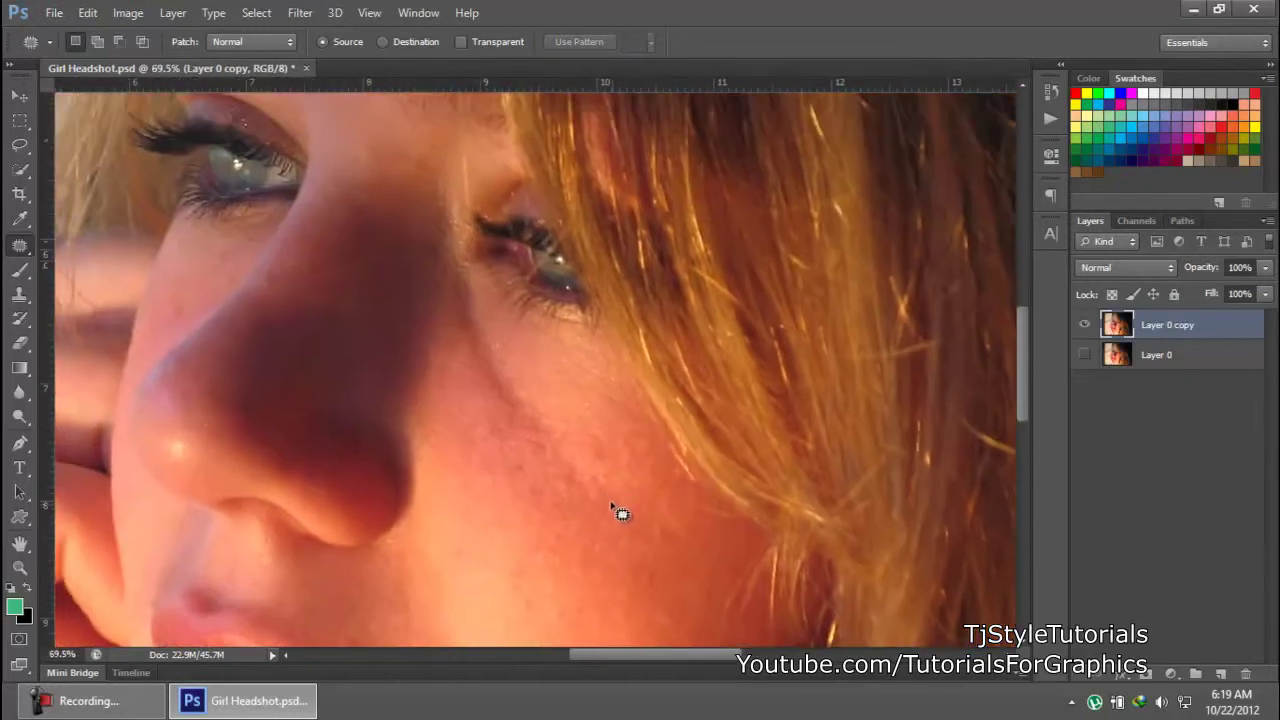
pyautogui.moveTo(554, 467); pyautogui.dragTo(534, 354)
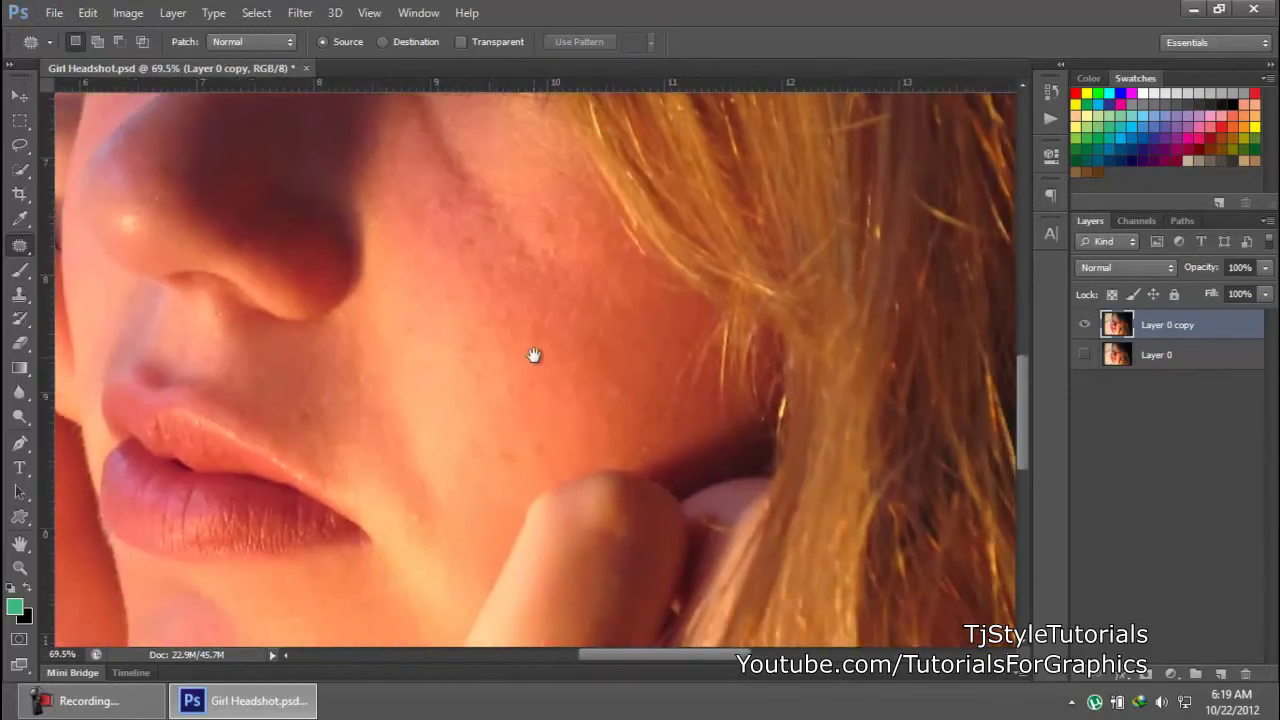
pyautogui.moveTo(543, 266); pyautogui.dragTo(605, 497)
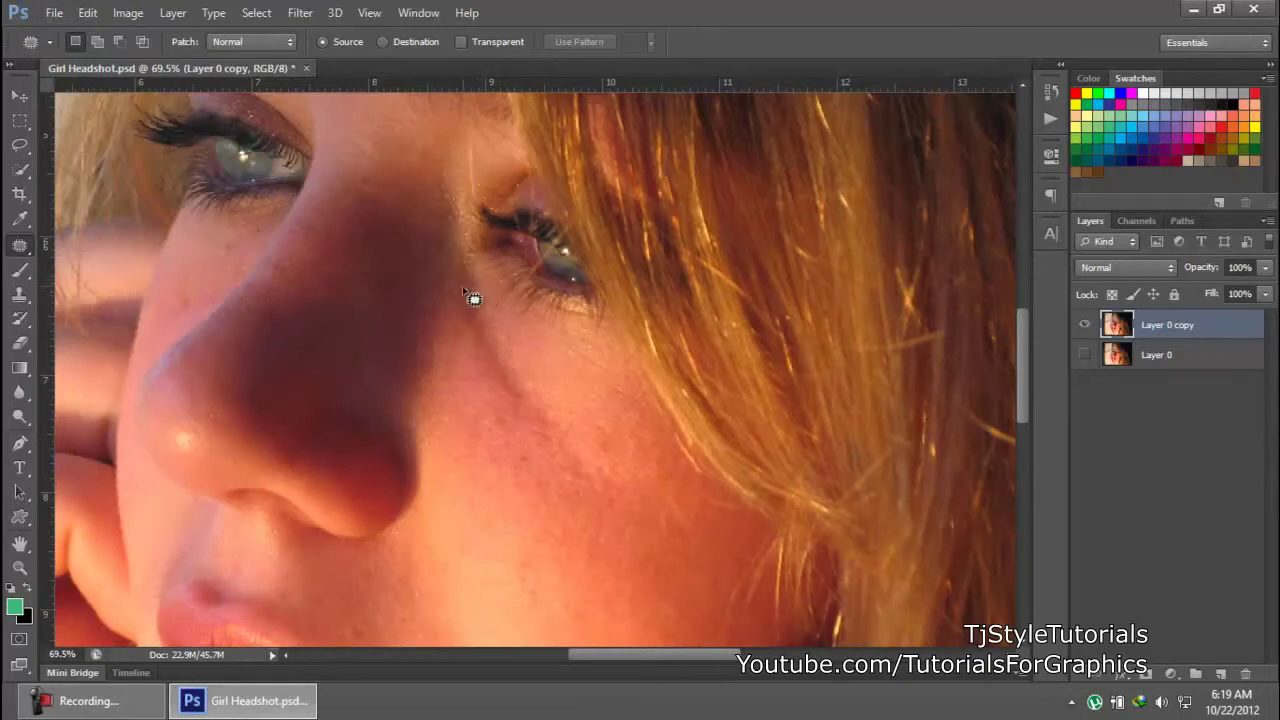
pyautogui.moveTo(534, 400); pyautogui.dragTo(563, 429)
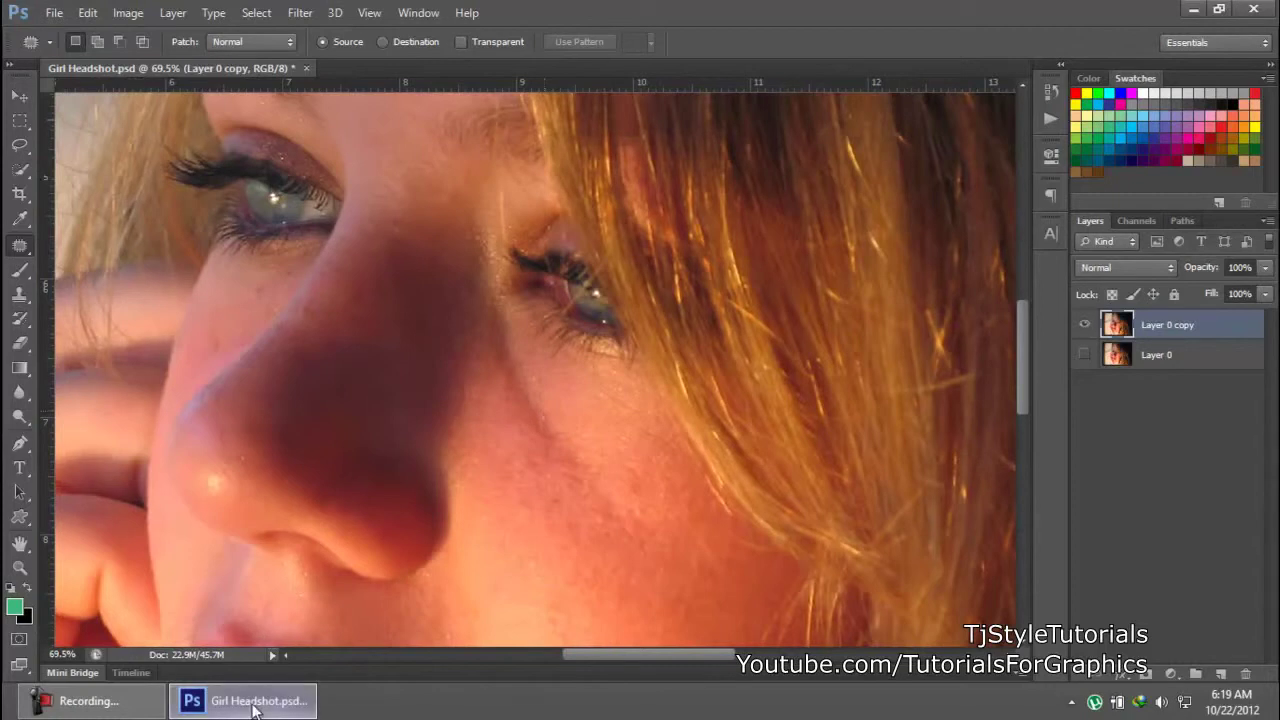
pyautogui.click(128, 714)
pyautogui.click(128, 714)
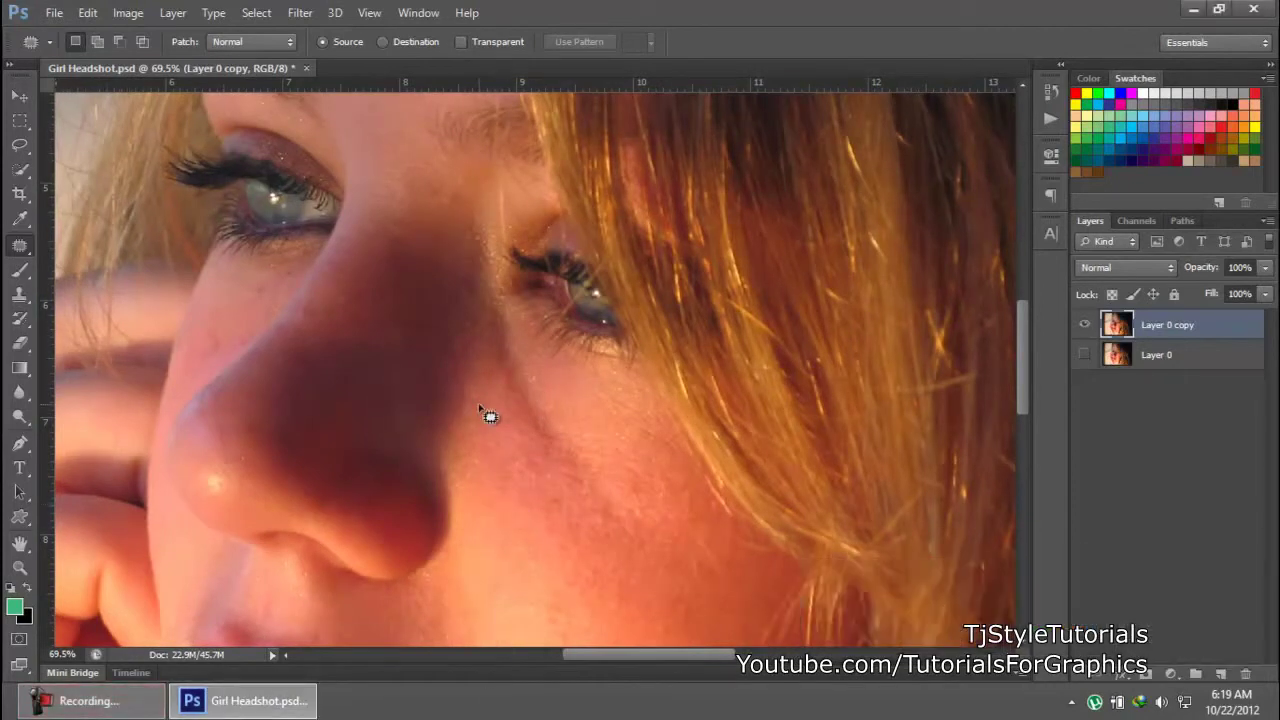
pyautogui.scroll(-5, 481, 408)
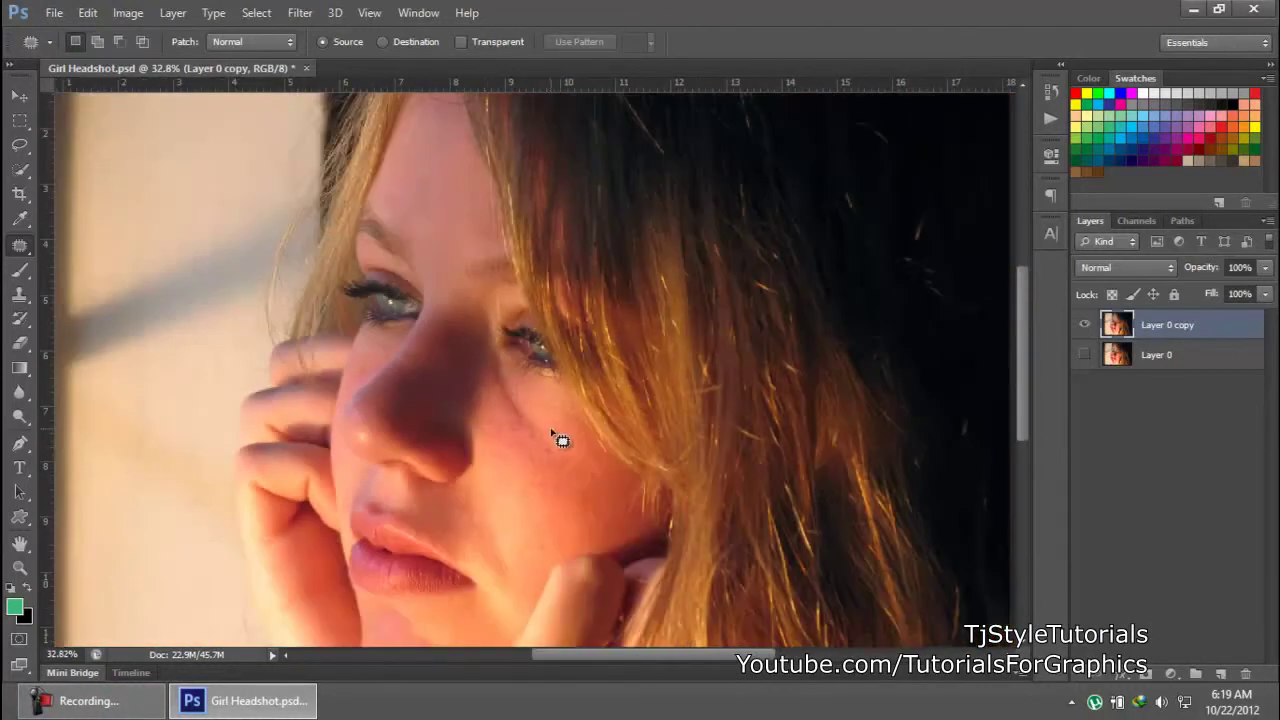
# Patch the spot beside the mouth with smooth skin from above it
pyautogui.scroll(3, 551, 428)
pyautogui.moveTo(551, 428); pyautogui.dragTo(591, 251)
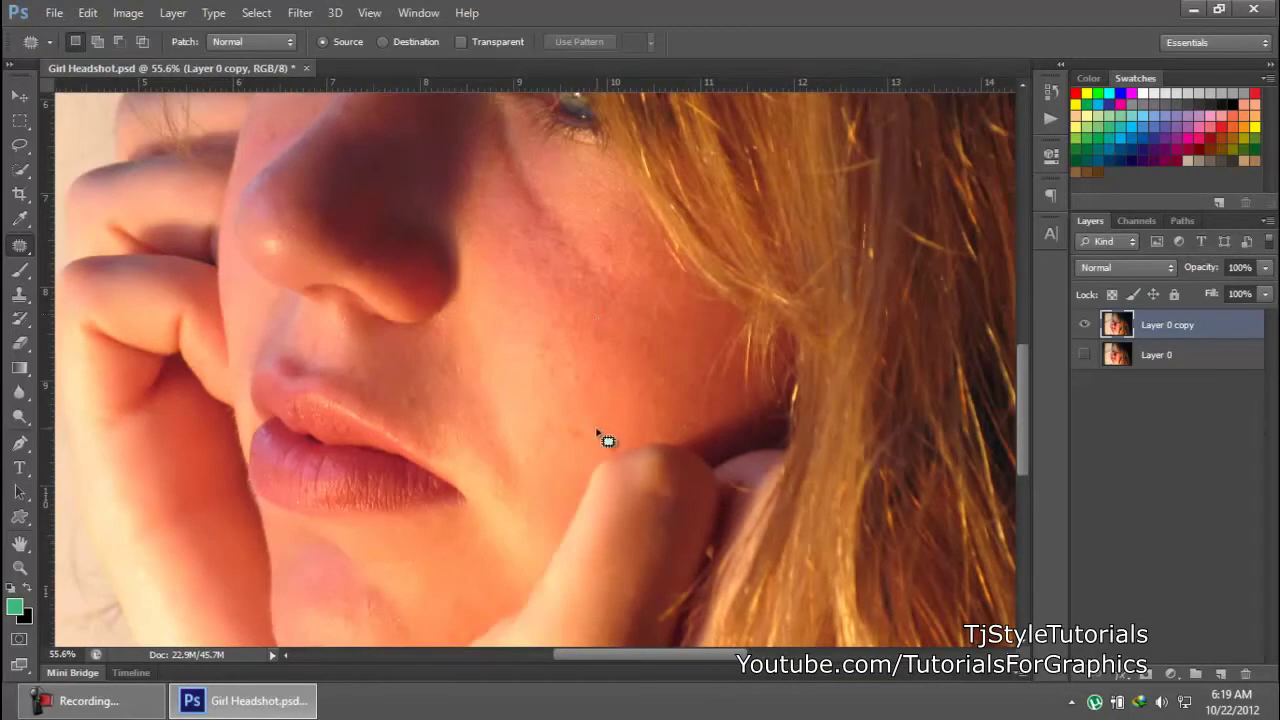
pyautogui.scroll(2, 575, 460)
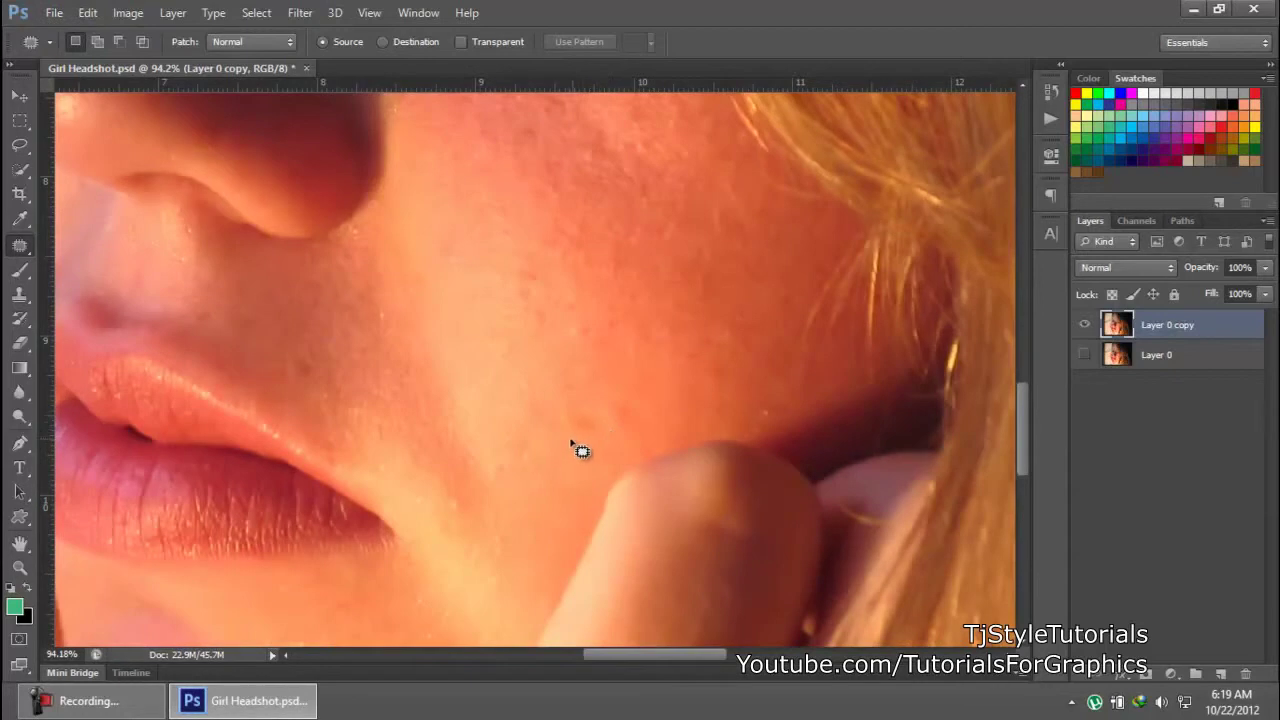
pyautogui.moveTo(575, 438)
pyautogui.mouseDown()
pyautogui.moveTo(594, 418)
pyautogui.moveTo(570, 406)
pyautogui.mouseUp()
pyautogui.moveTo(572, 438); pyautogui.dragTo(575, 435)
pyautogui.scroll(-3, 580, 428)
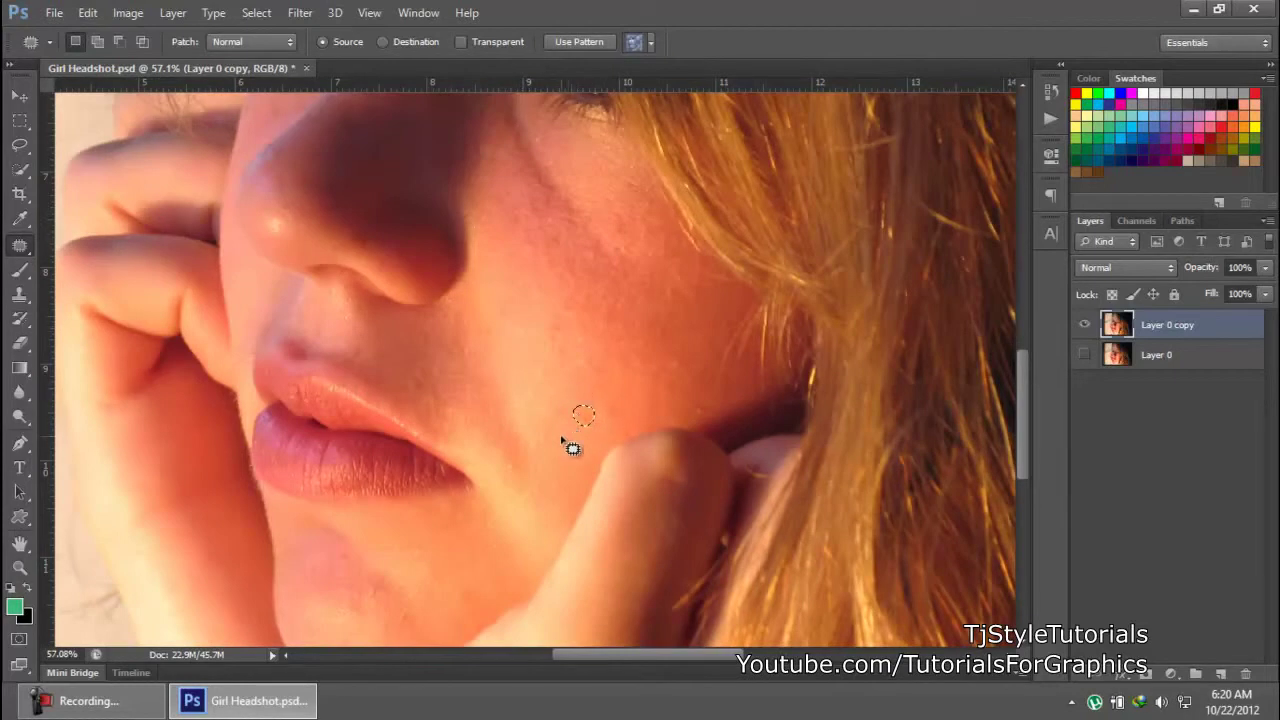
pyautogui.moveTo(586, 420); pyautogui.dragTo(540, 388)
pyautogui.moveTo(548, 445); pyautogui.dragTo(555, 233)
pyautogui.hotkey('ctrl', 'd')
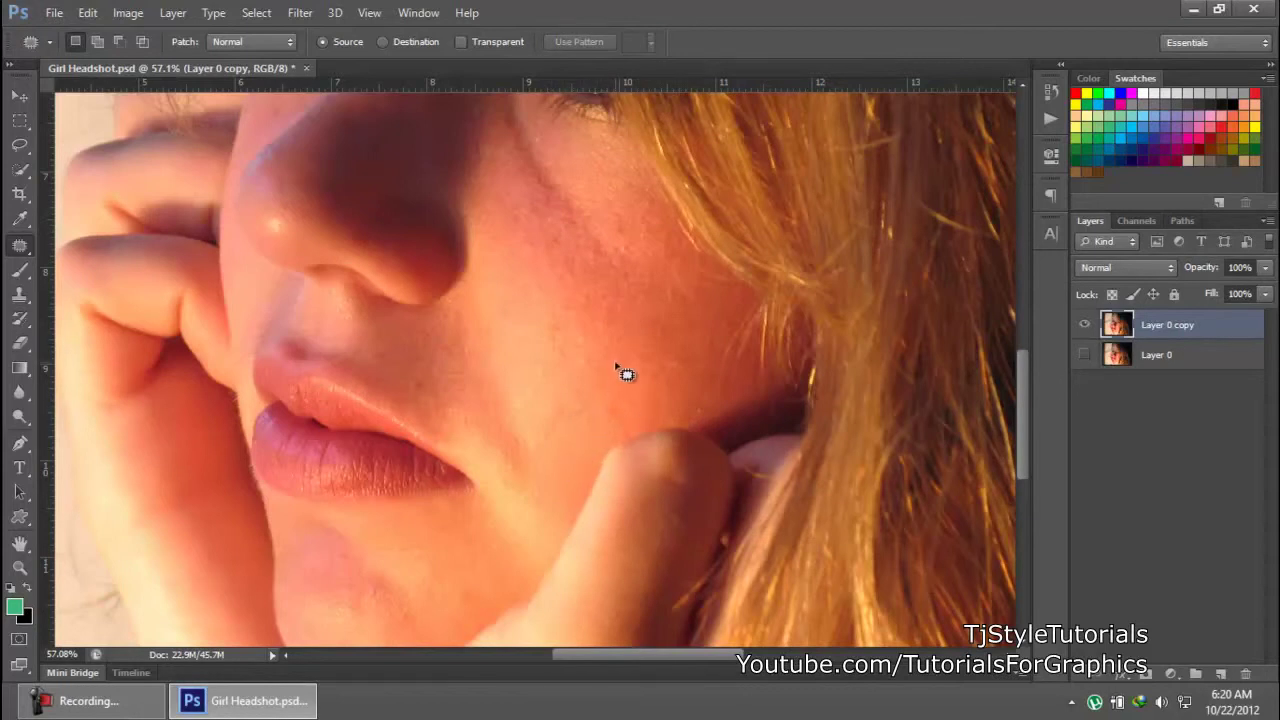
# Patch a second spot on the lower cheek and deselect
pyautogui.scroll(-2, 618, 375)
pyautogui.scroll(3, 614, 378)
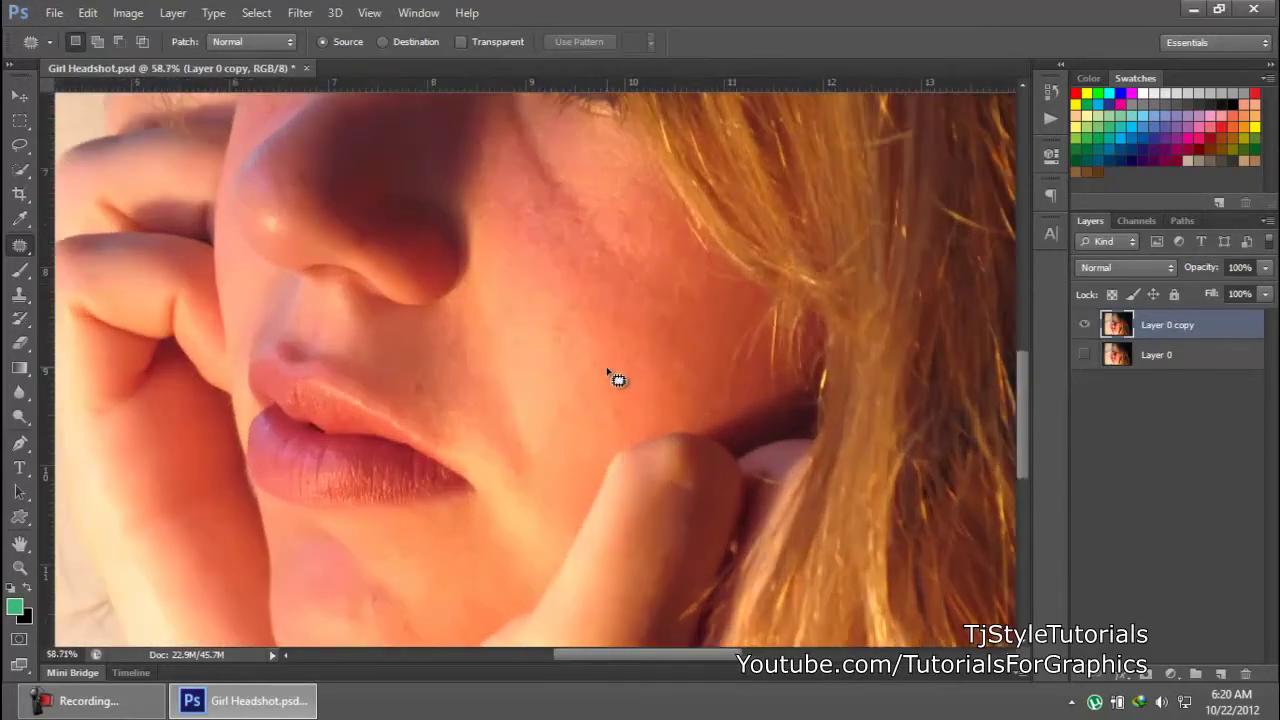
pyautogui.moveTo(613, 350); pyautogui.dragTo(645, 342)
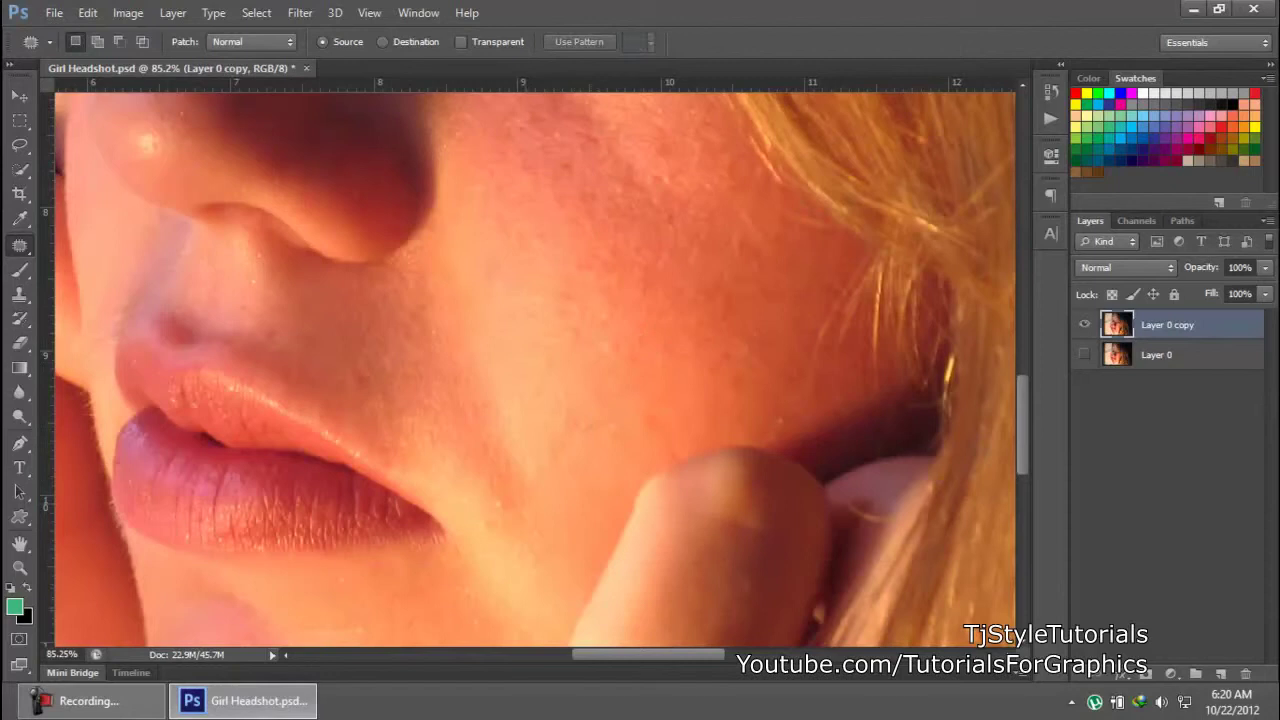
pyautogui.click(142, 710)
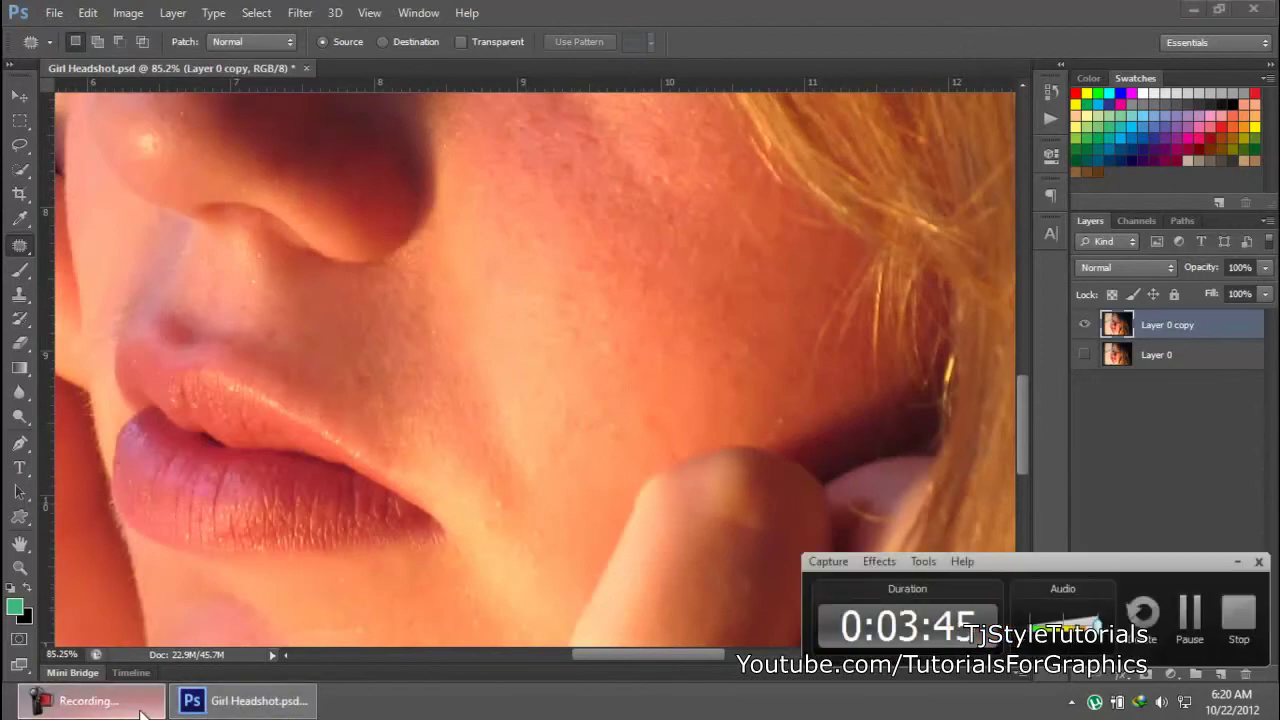
pyautogui.click(141, 711)
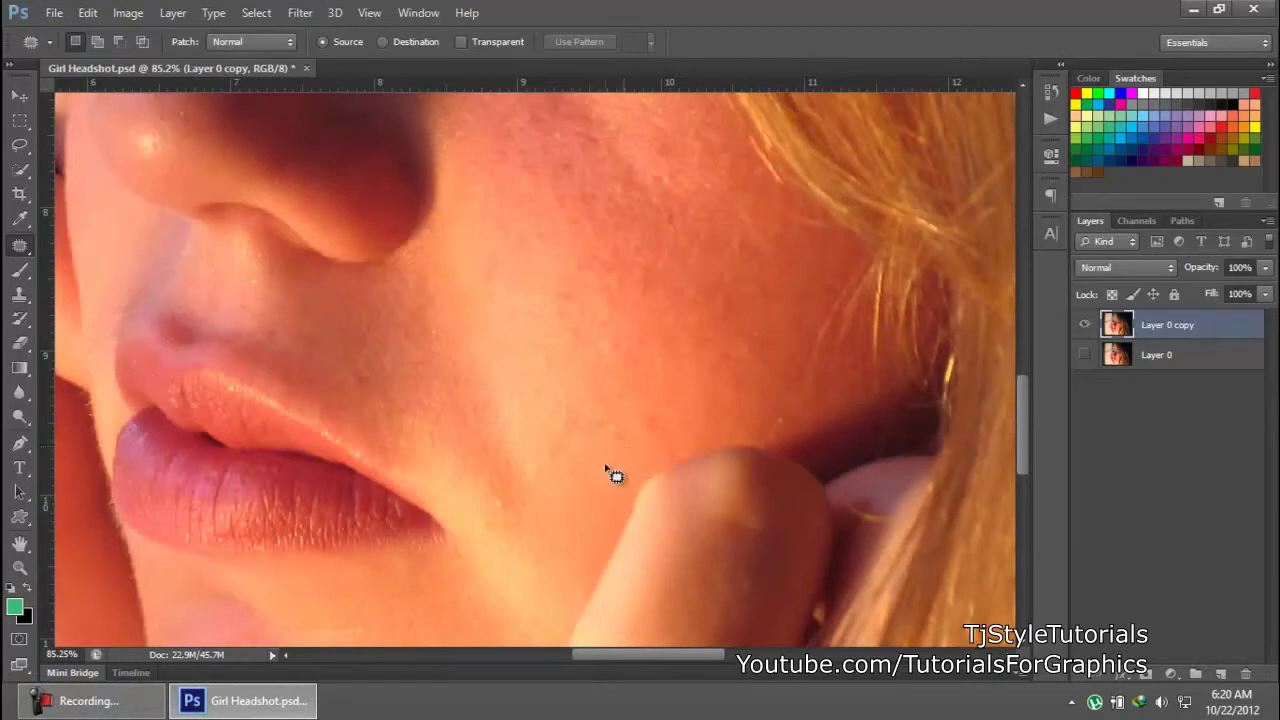
pyautogui.moveTo(611, 450)
pyautogui.mouseDown()
pyautogui.moveTo(637, 428)
pyautogui.moveTo(613, 409)
pyautogui.moveTo(572, 456)
pyautogui.moveTo(611, 445)
pyautogui.moveTo(559, 342)
pyautogui.moveTo(546, 400)
pyautogui.mouseUp()
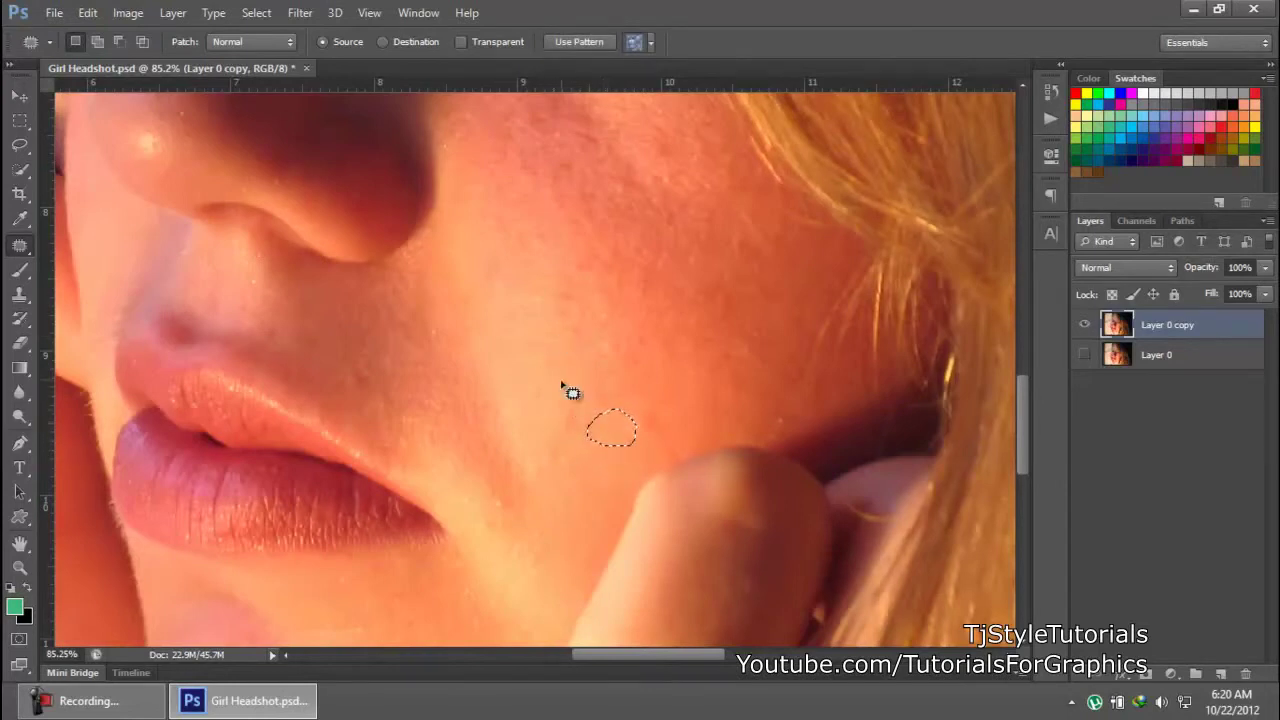
pyautogui.hotkey('ctrl', 'd')
pyautogui.scroll(-5, 566, 386)
# Lasso the scar under the eye and patch it with smooth lower-cheek skin
pyautogui.scroll(3, 592, 379)
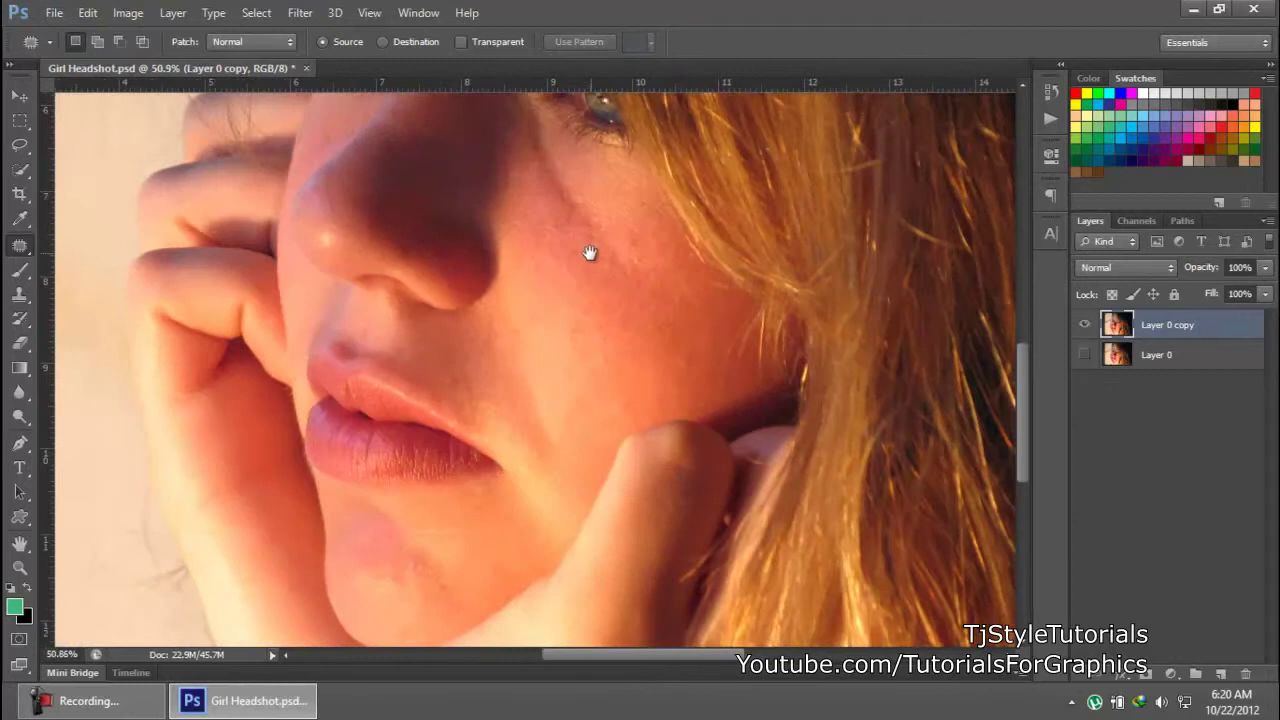
pyautogui.moveTo(590, 252); pyautogui.dragTo(596, 383)
pyautogui.scroll(4, 561, 249)
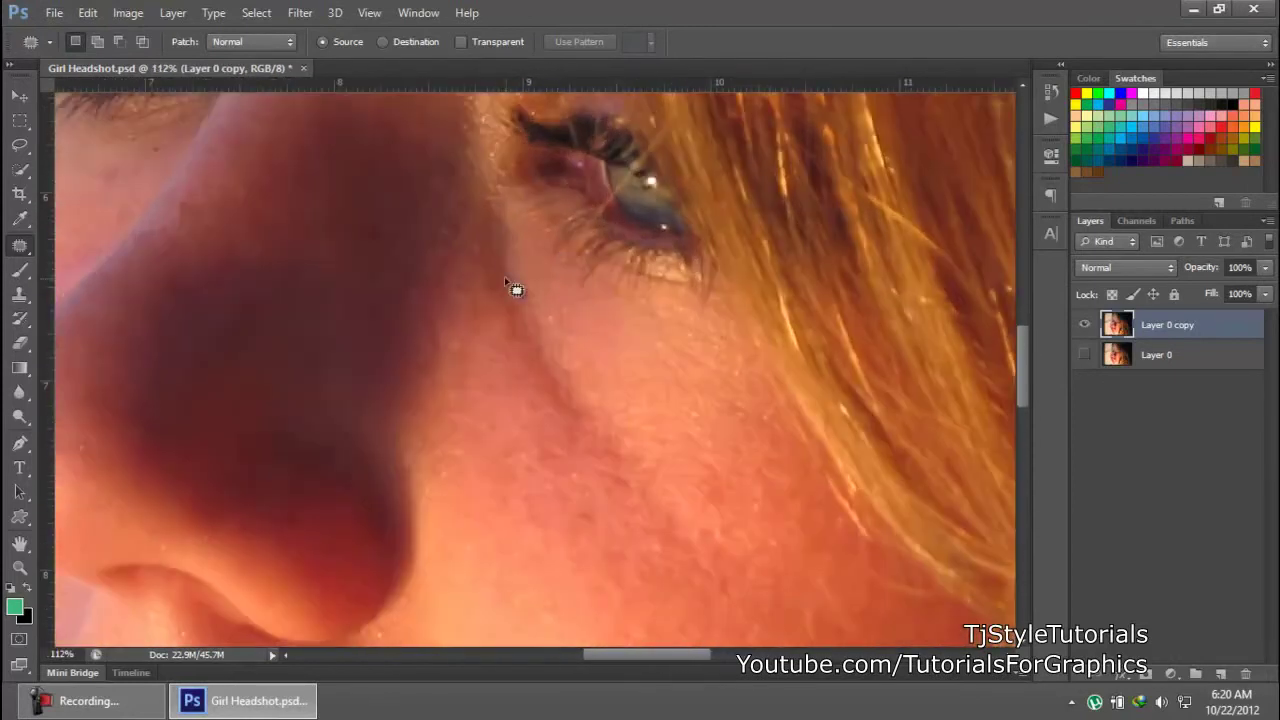
pyautogui.moveTo(473, 218); pyautogui.dragTo(472, 293)
pyautogui.moveTo(489, 341)
pyautogui.mouseDown()
pyautogui.moveTo(523, 404)
pyautogui.moveTo(581, 437)
pyautogui.moveTo(576, 392)
pyautogui.moveTo(503, 229)
pyautogui.moveTo(483, 214)
pyautogui.mouseUp()
pyautogui.scroll(-3, 490, 240)
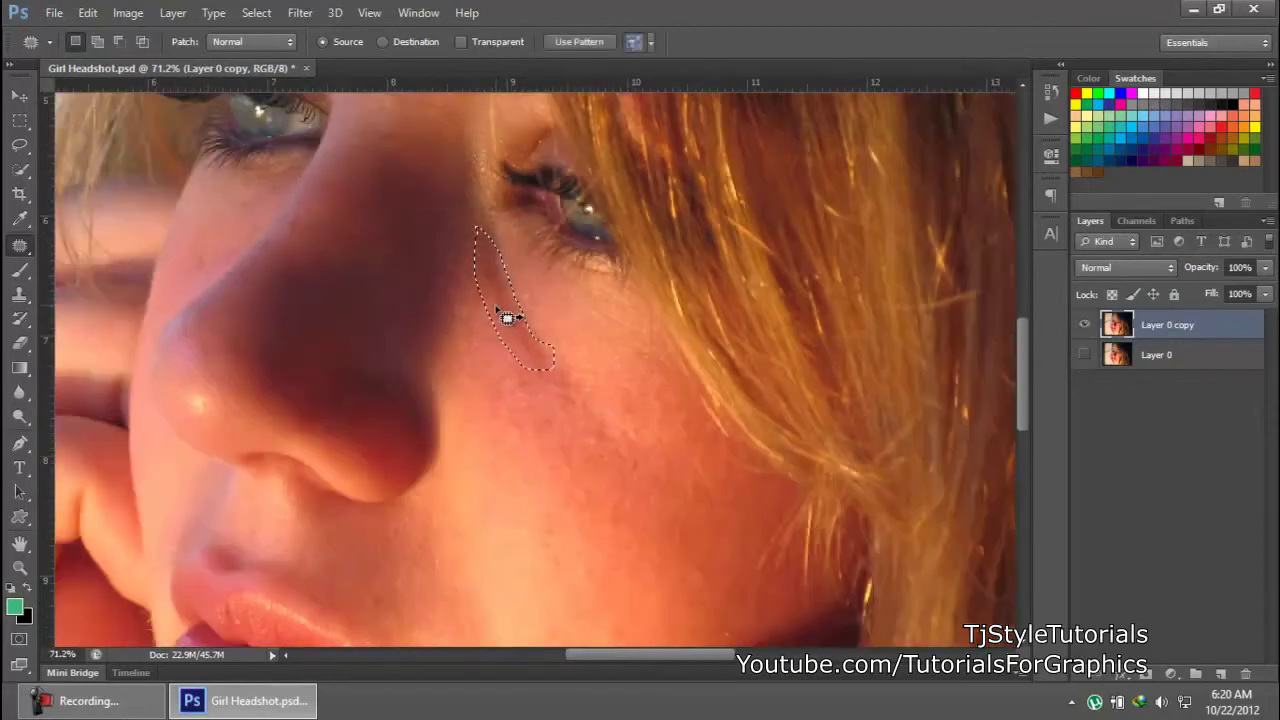
pyautogui.moveTo(496, 343); pyautogui.dragTo(563, 434)
pyautogui.hotkey('ctrl', 'd')
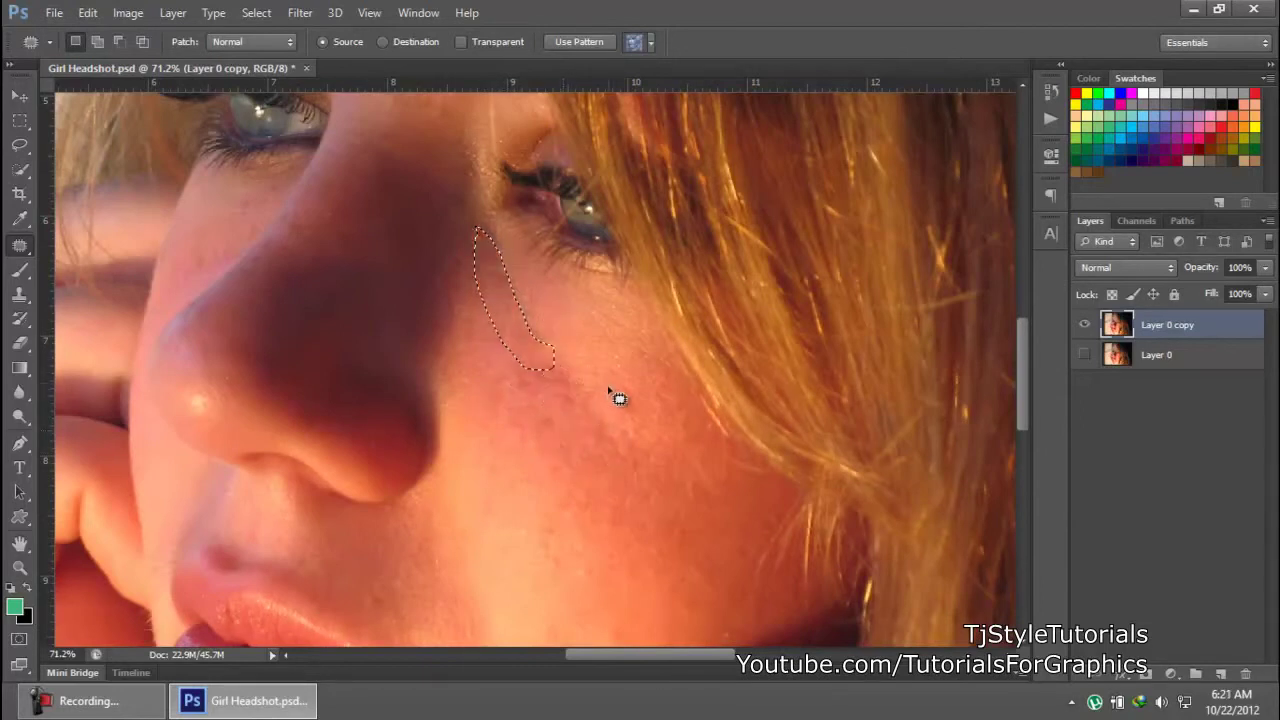
# Zoom in and out to inspect the repaired under-eye area
pyautogui.scroll(-3, 612, 380)
pyautogui.scroll(3, 614, 380)
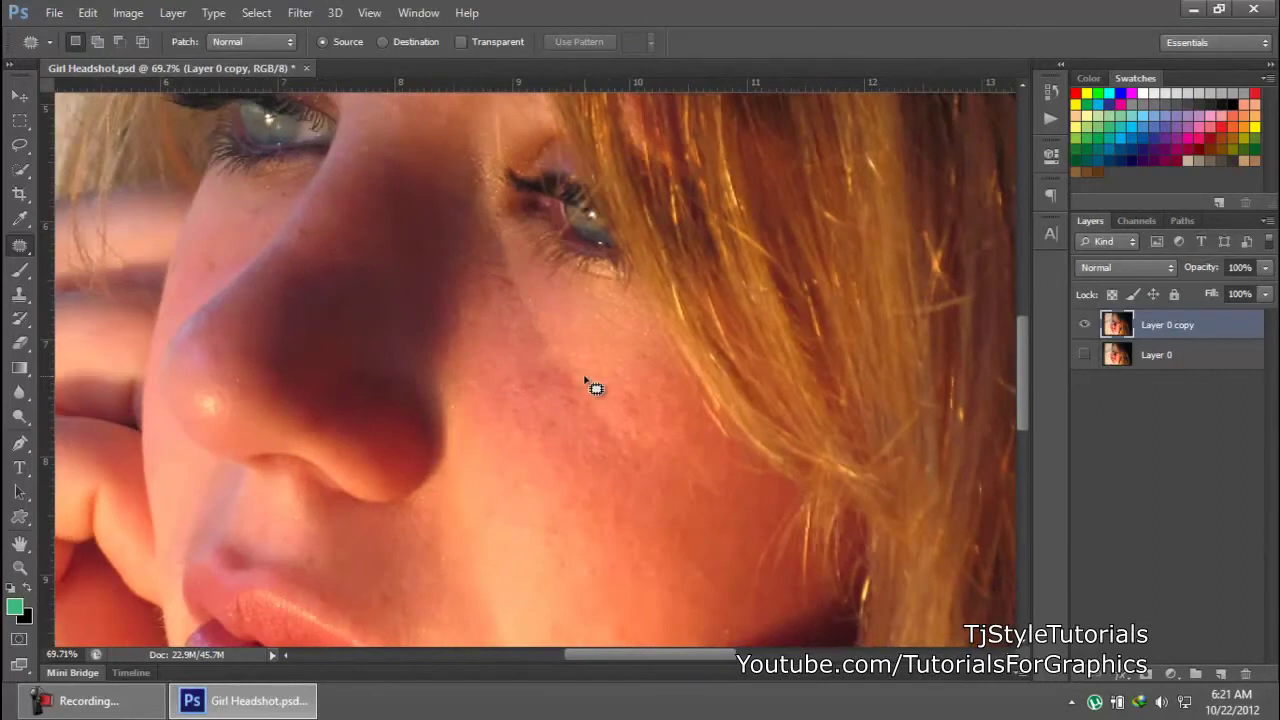
pyautogui.scroll(1, 590, 380)
pyautogui.scroll(1, 591, 509)
pyautogui.scroll(-2, 529, 340)
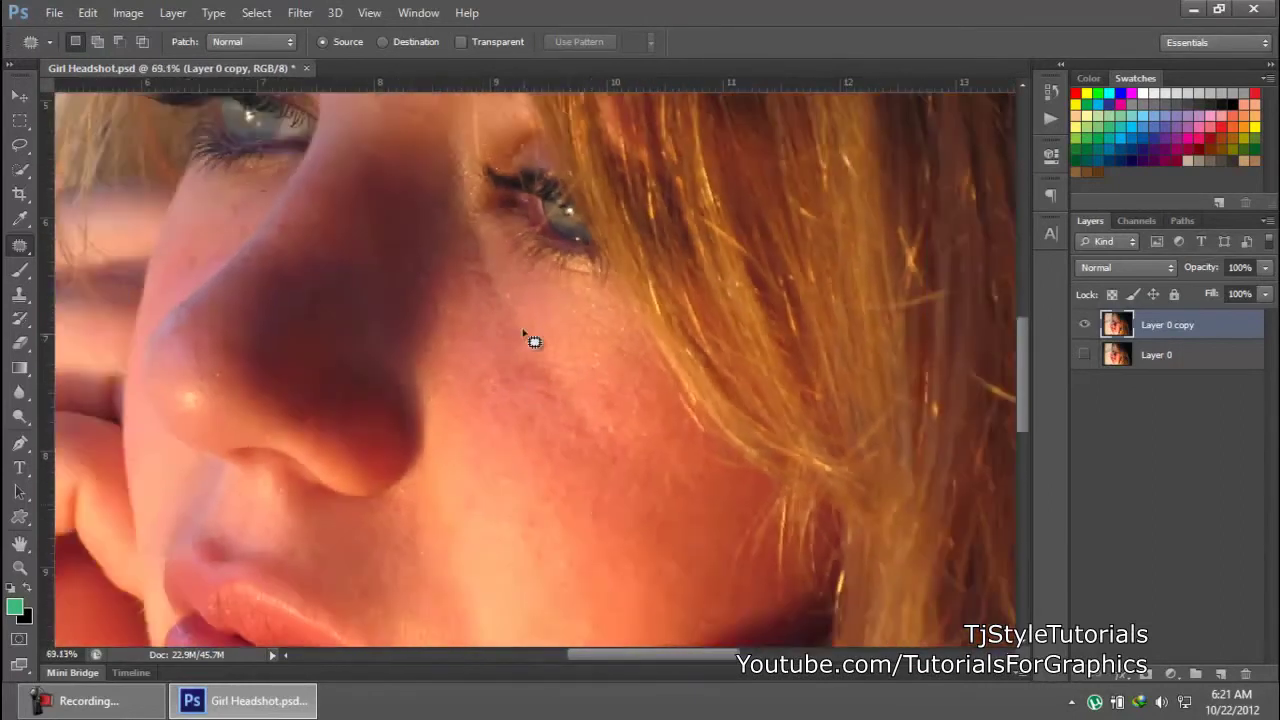
pyautogui.scroll(3, 495, 332)
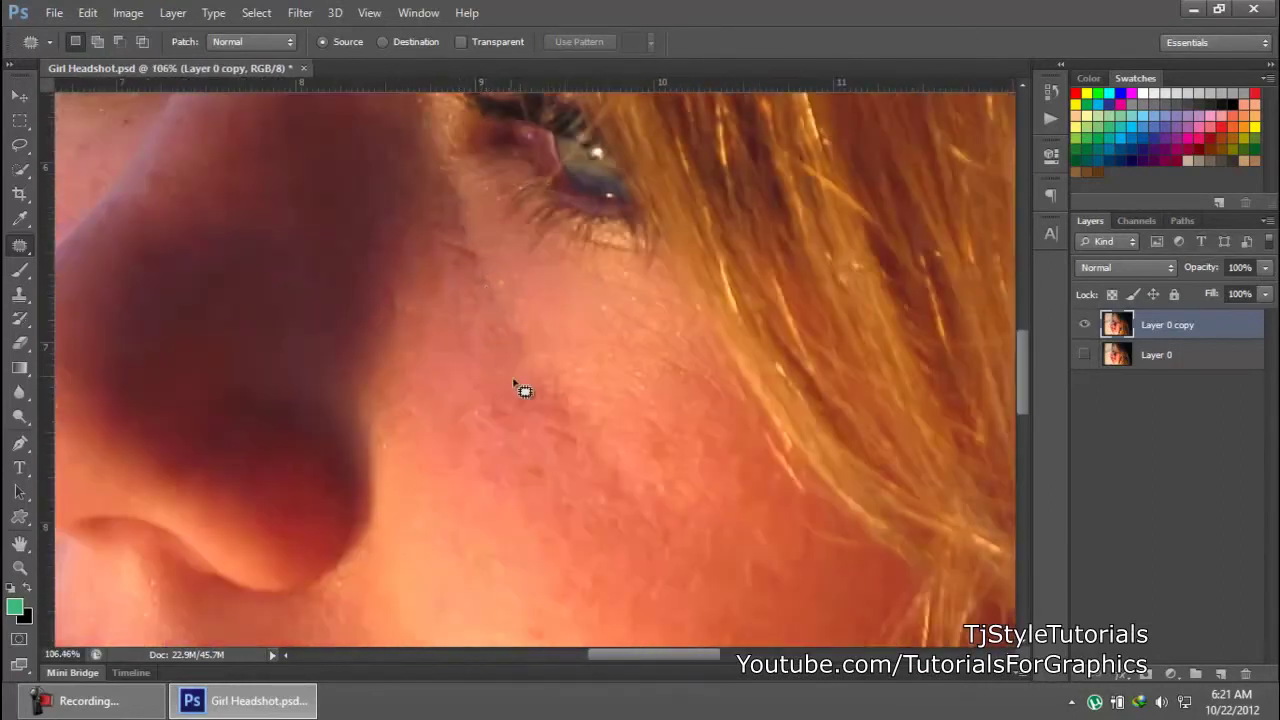
pyautogui.scroll(-2, 531, 383)
pyautogui.scroll(-5, 477, 345)
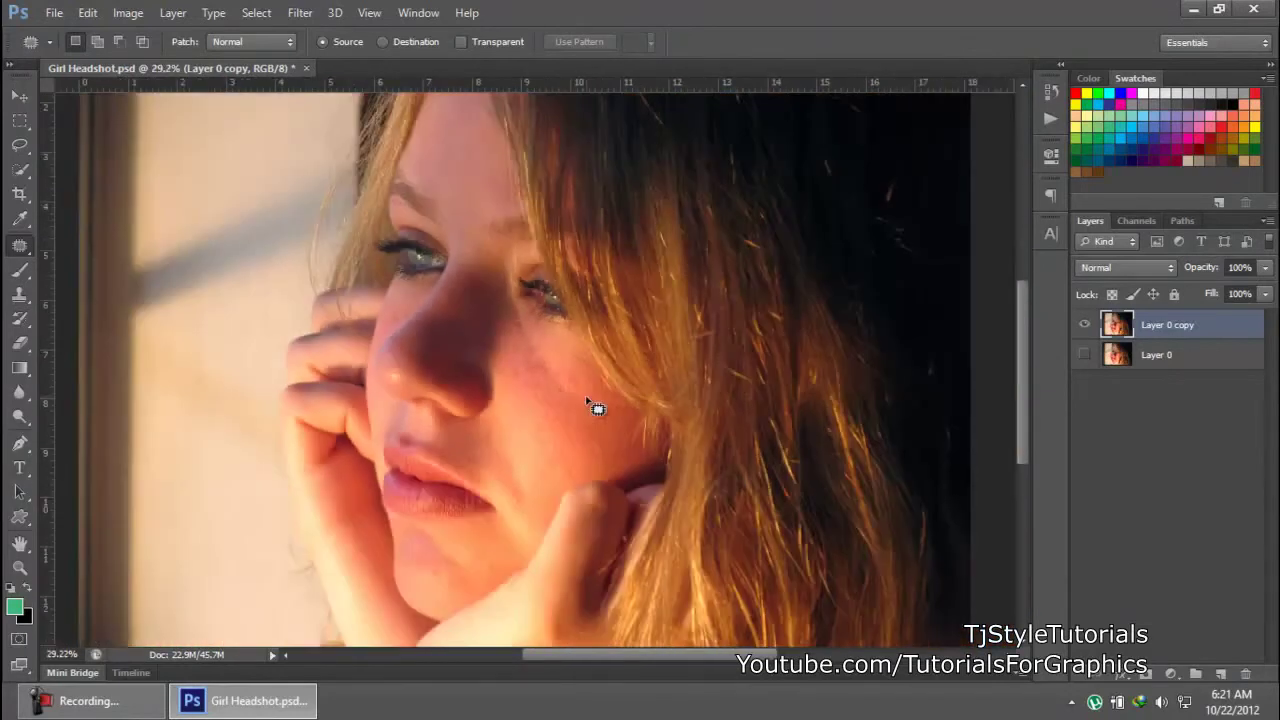
pyautogui.scroll(4, 563, 382)
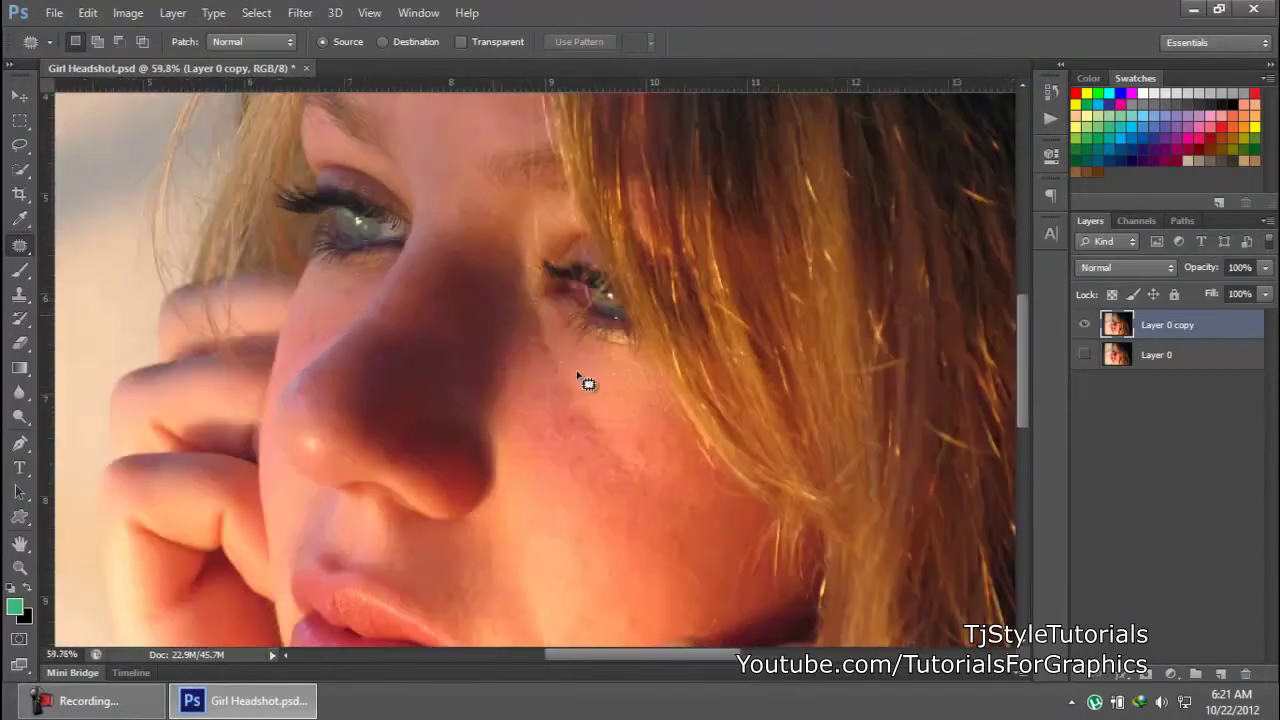
pyautogui.scroll(1, 530, 362)
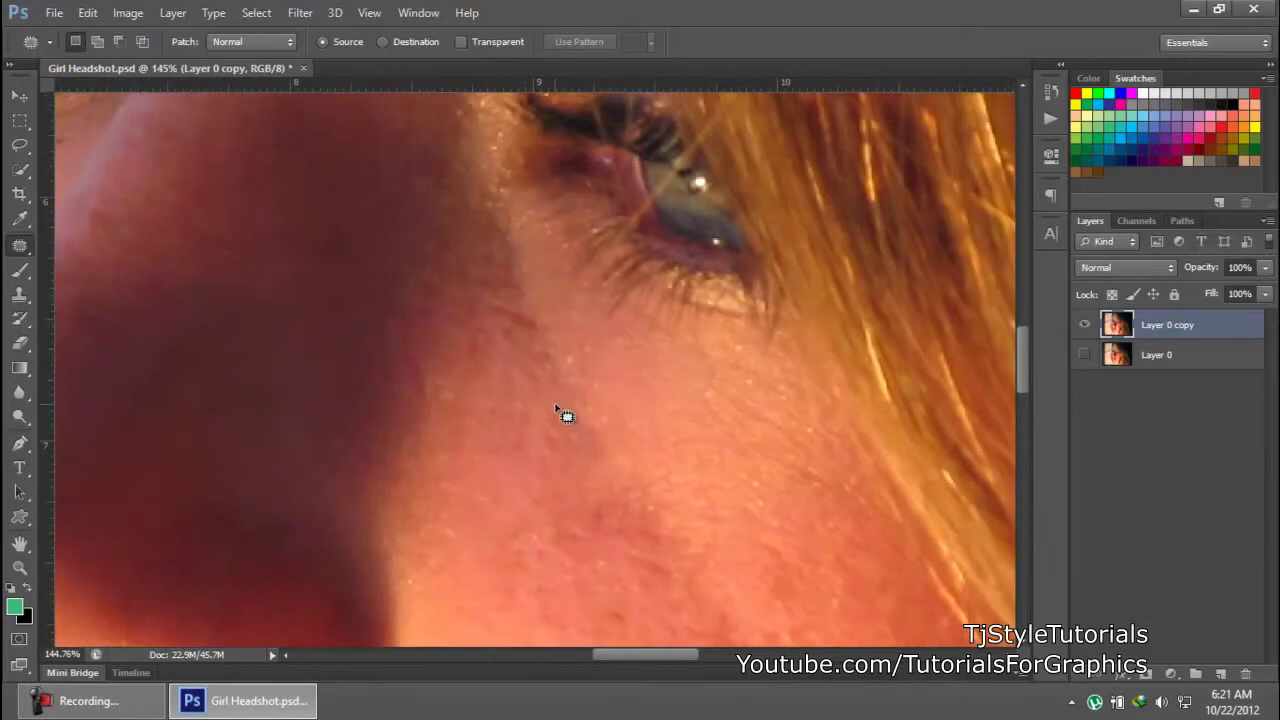
pyautogui.scroll(-5, 565, 416)
pyautogui.scroll(3, 612, 447)
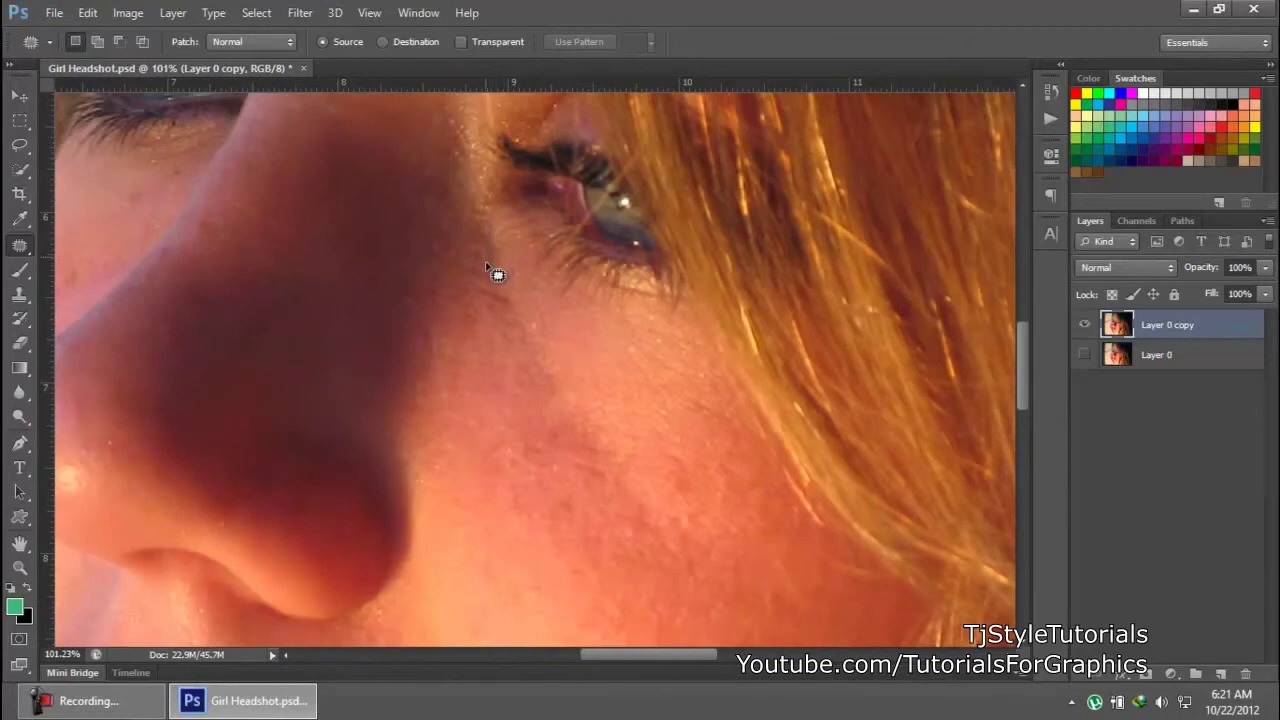
# Patch several blotchy areas on the cheek below the right eye with nearby clean skin
pyautogui.moveTo(487, 266)
pyautogui.mouseDown()
pyautogui.moveTo(535, 390)
pyautogui.moveTo(558, 389)
pyautogui.moveTo(492, 257)
pyautogui.moveTo(503, 349)
pyautogui.moveTo(594, 480)
pyautogui.moveTo(617, 471)
pyautogui.mouseUp()
pyautogui.scroll(-2, 617, 471)
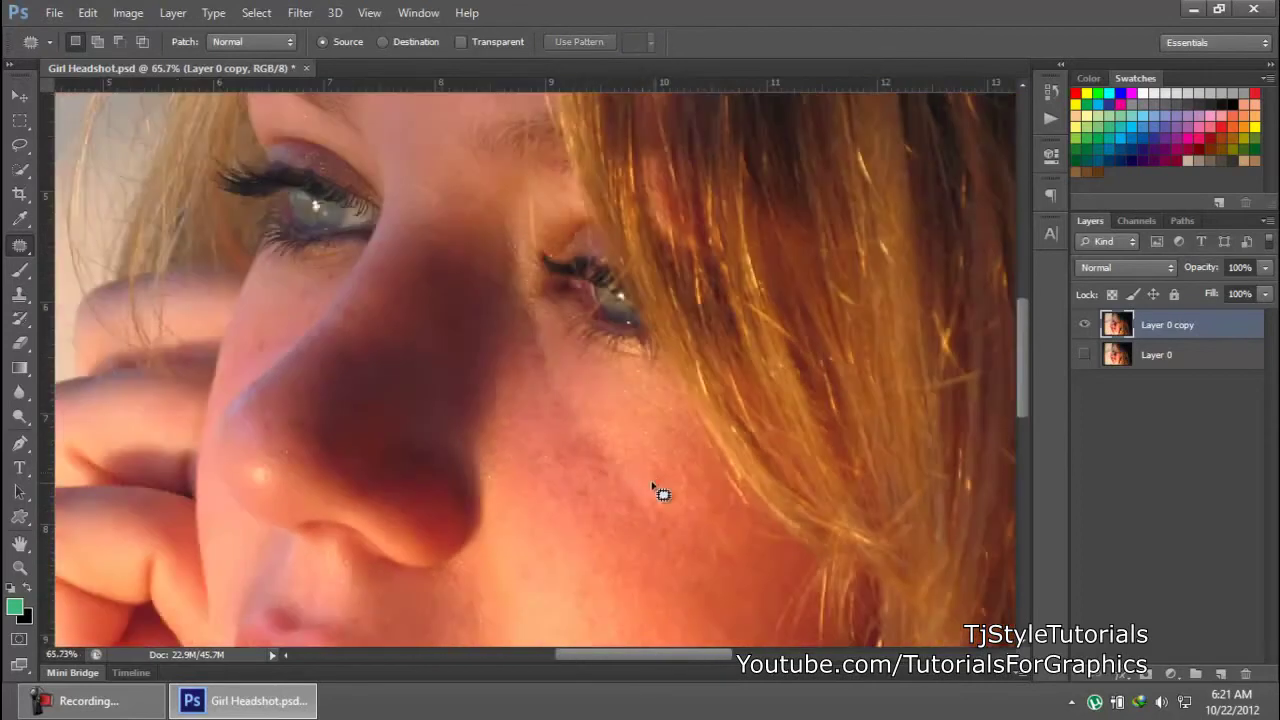
pyautogui.scroll(-4, 662, 492)
pyautogui.scroll(1, 714, 503)
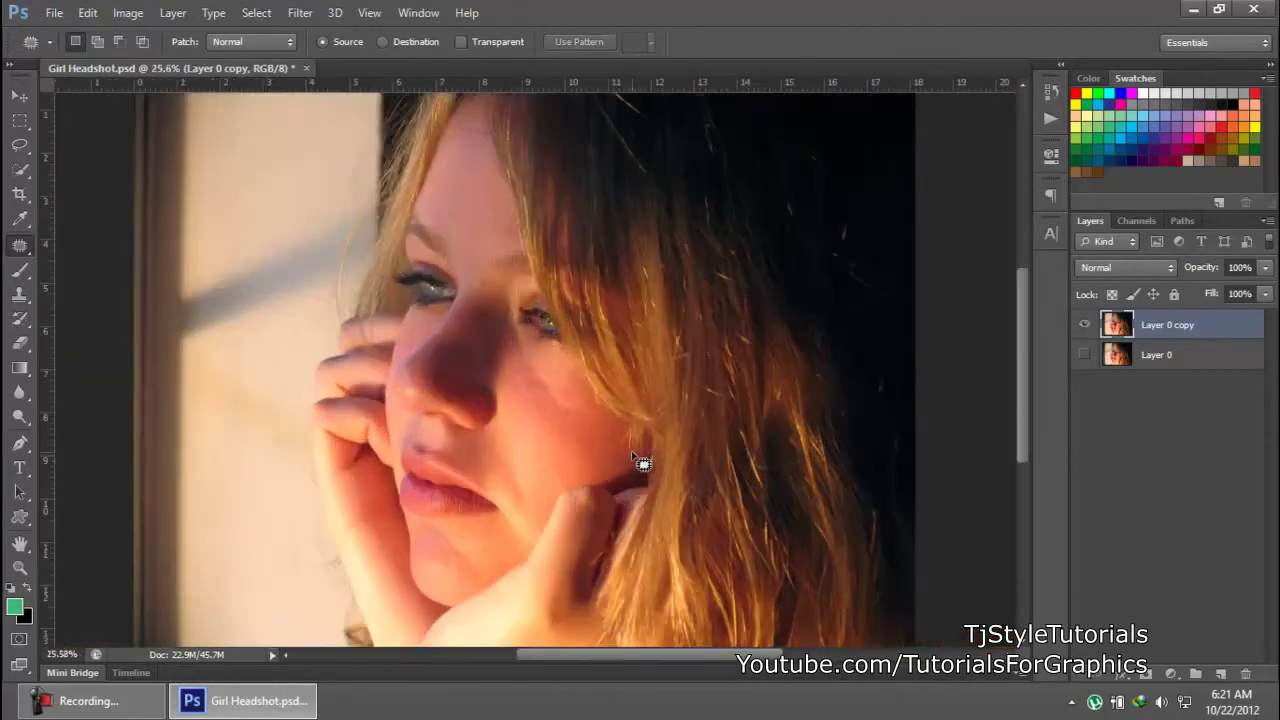
pyautogui.scroll(3, 486, 334)
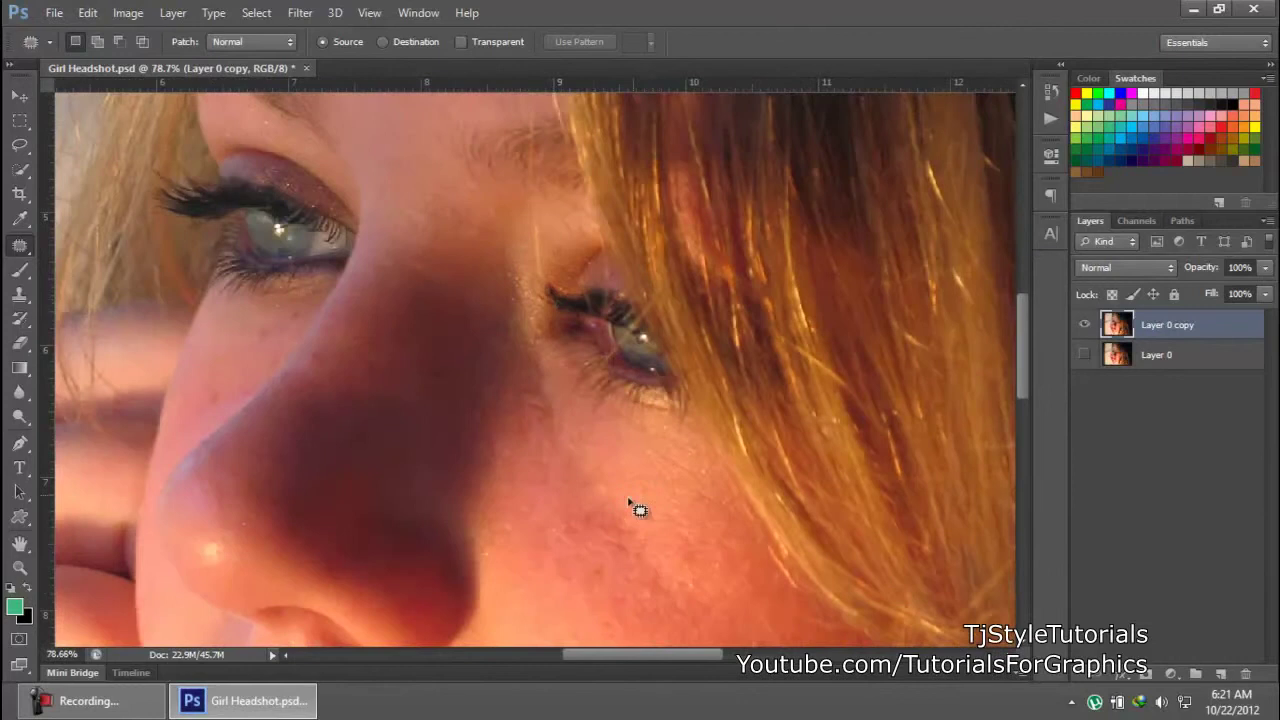
pyautogui.moveTo(587, 518)
pyautogui.mouseDown()
pyautogui.moveTo(609, 560)
pyautogui.moveTo(686, 606)
pyautogui.moveTo(620, 518)
pyautogui.moveTo(572, 529)
pyautogui.moveTo(589, 514)
pyautogui.mouseUp()
pyautogui.scroll(-1, 700, 558)
pyautogui.scroll(-2, 700, 558)
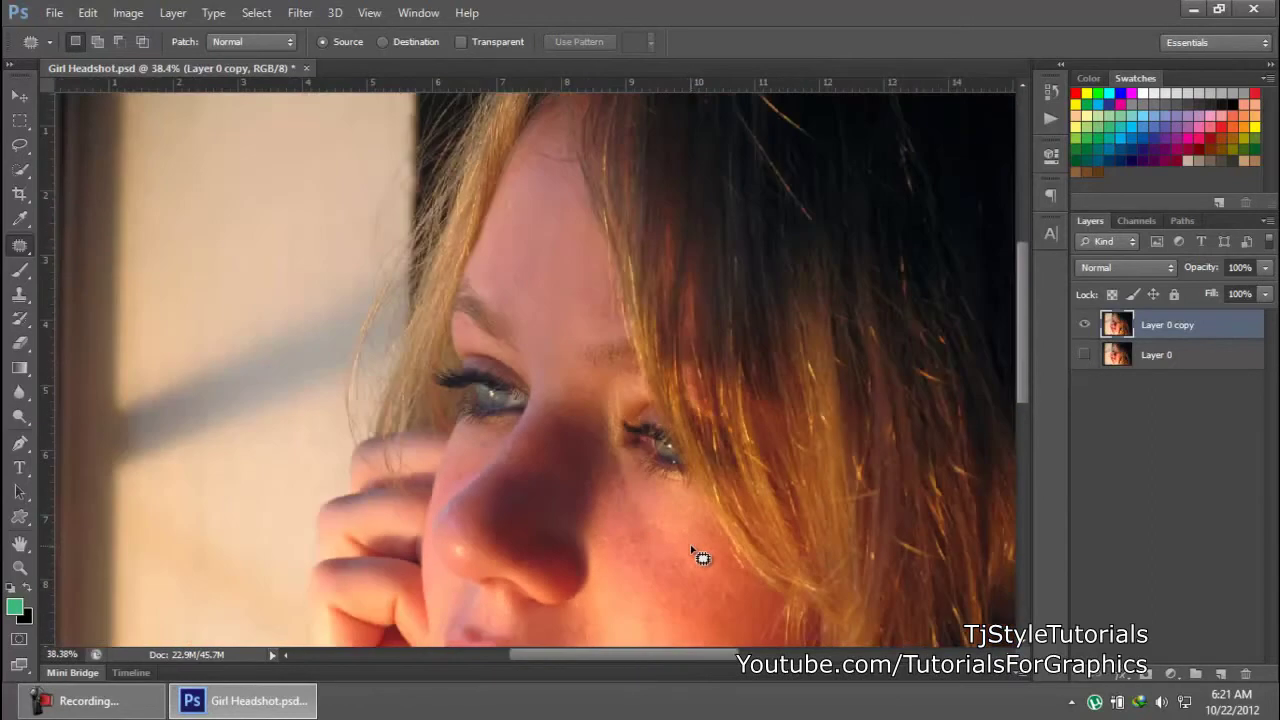
pyautogui.moveTo(678, 527); pyautogui.dragTo(605, 405)
pyautogui.scroll(1, 598, 396)
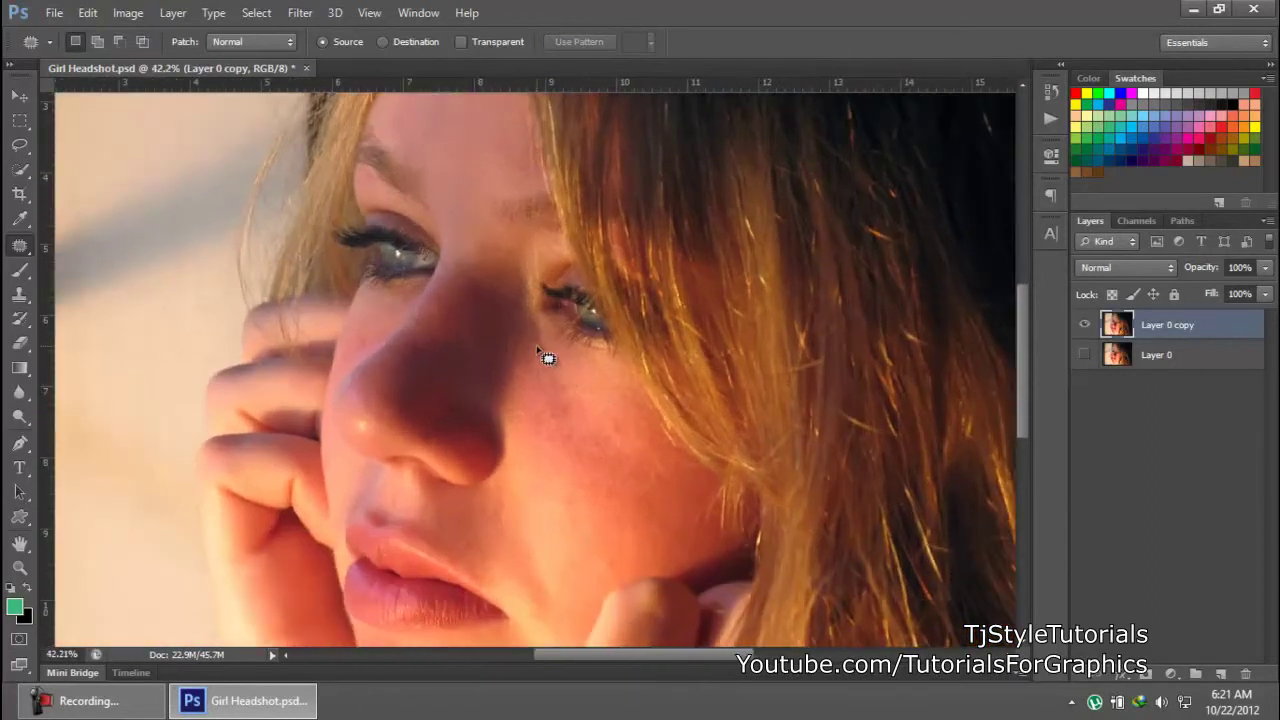
pyautogui.moveTo(537, 347)
pyautogui.mouseDown()
pyautogui.moveTo(548, 381)
pyautogui.moveTo(580, 399)
pyautogui.moveTo(537, 348)
pyautogui.mouseUp()
pyautogui.scroll(-4, 589, 427)
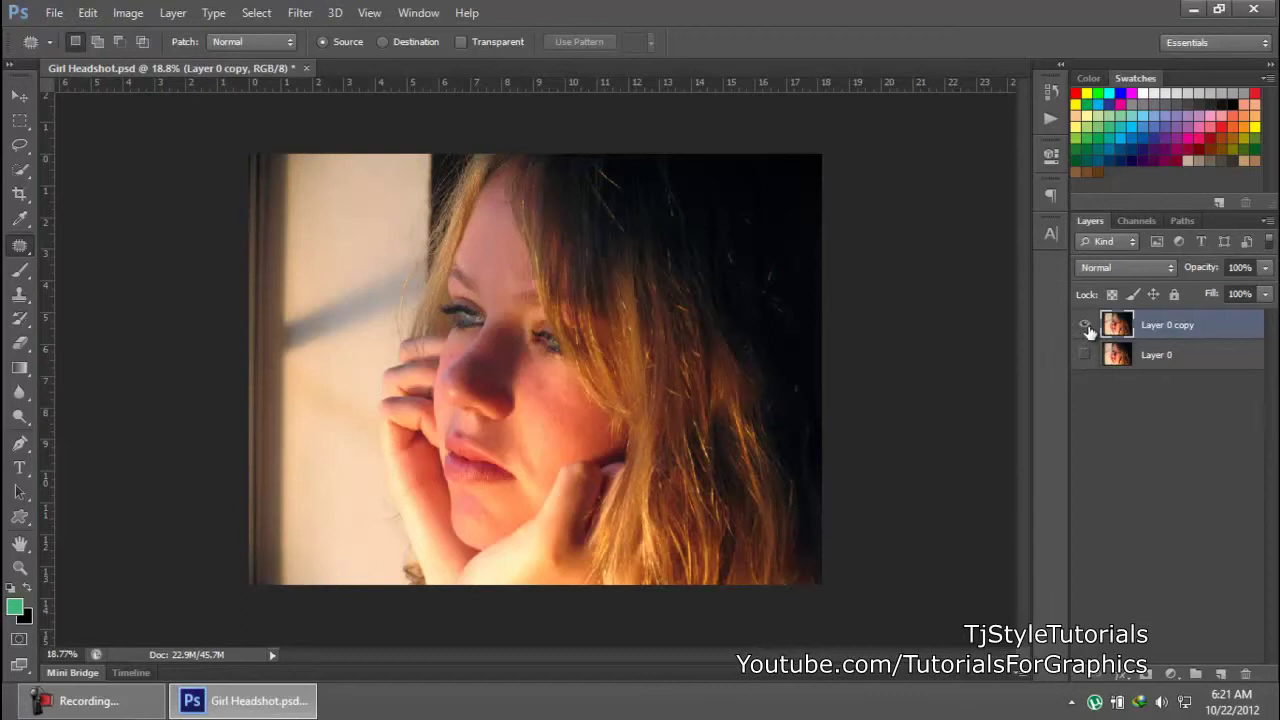
# Move Layer 0 above Layer 0 copy, make it visible, and toggle it to compare before and after
pyautogui.moveTo(1120, 355); pyautogui.dragTo(1115, 326)
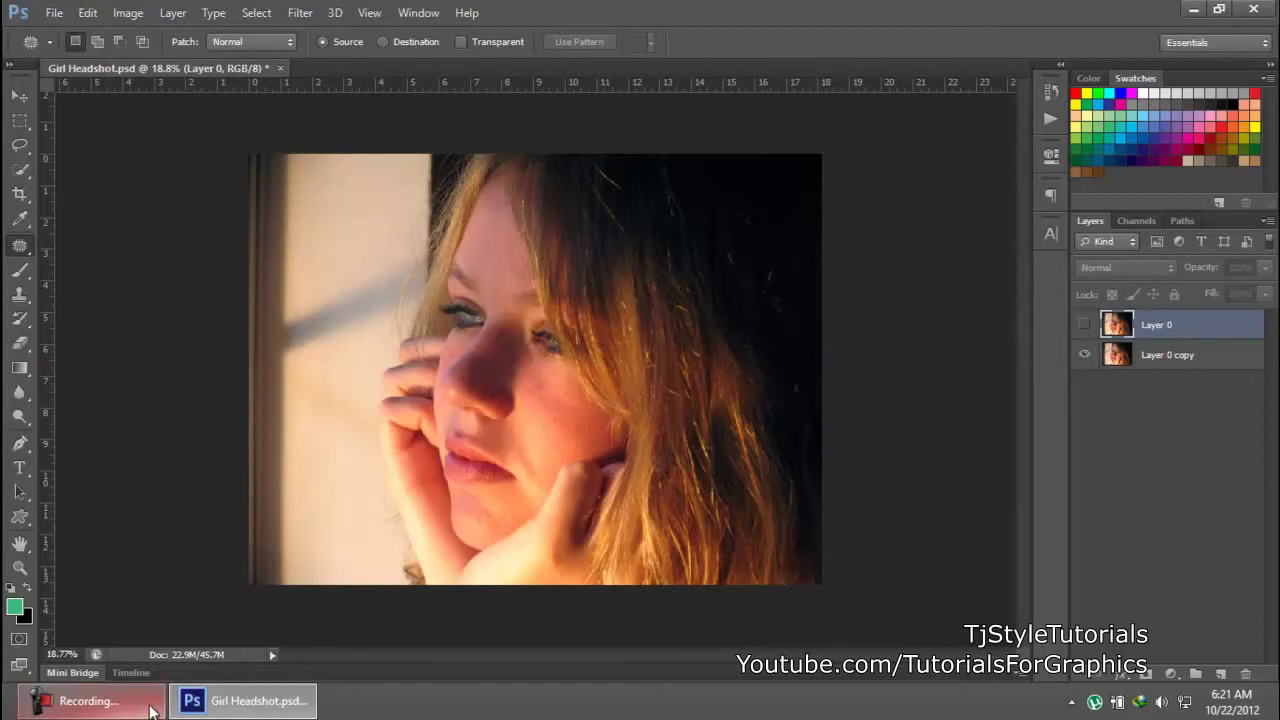
pyautogui.click(1085, 325)
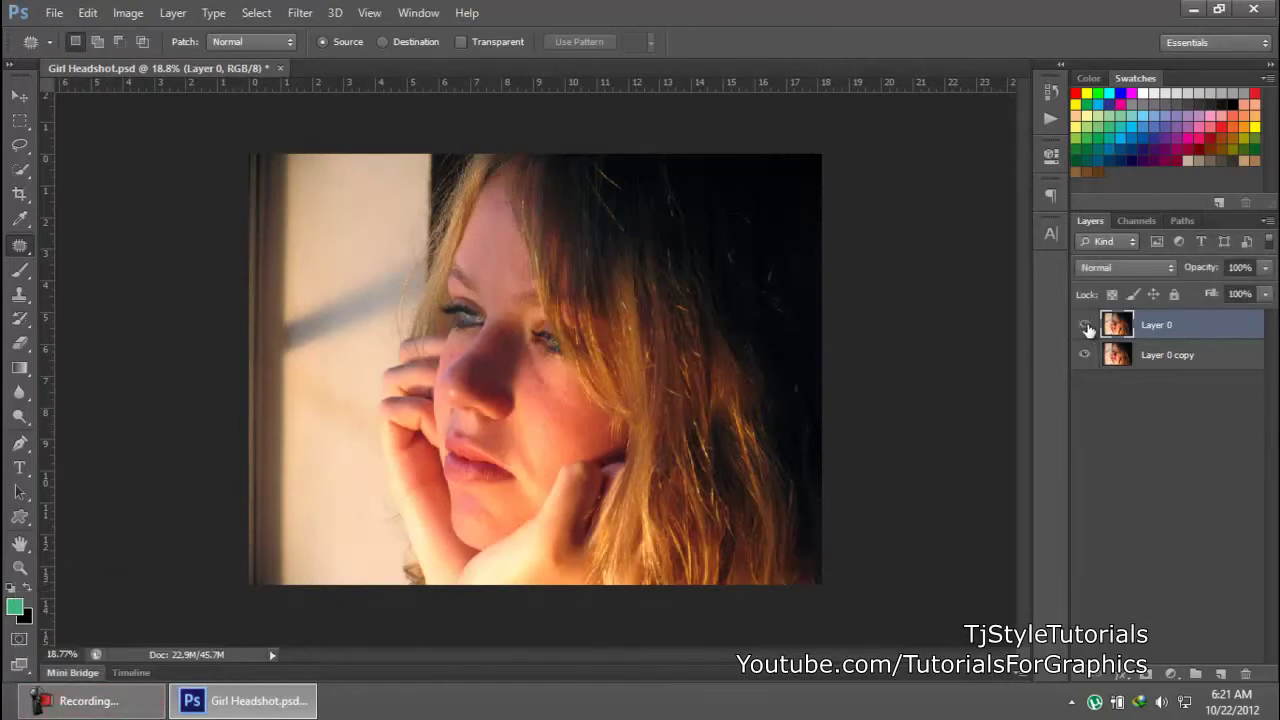
pyautogui.click(1085, 325)
pyautogui.click(1085, 325)
pyautogui.click(1087, 326)
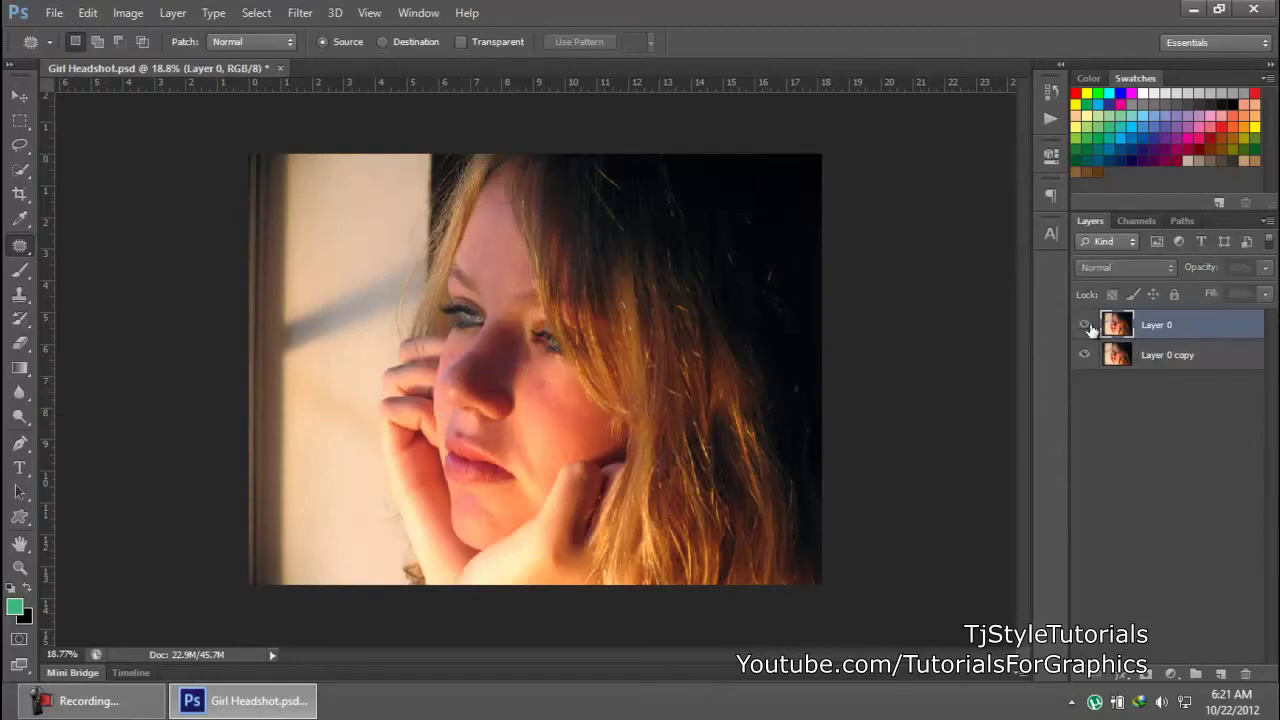
pyautogui.click(1087, 326)
# In the Open dialog, browse to MadeUp BackUP > Adobe PhotoShop Files > Tj Style > Skin Retouching
pyautogui.click(54, 13)
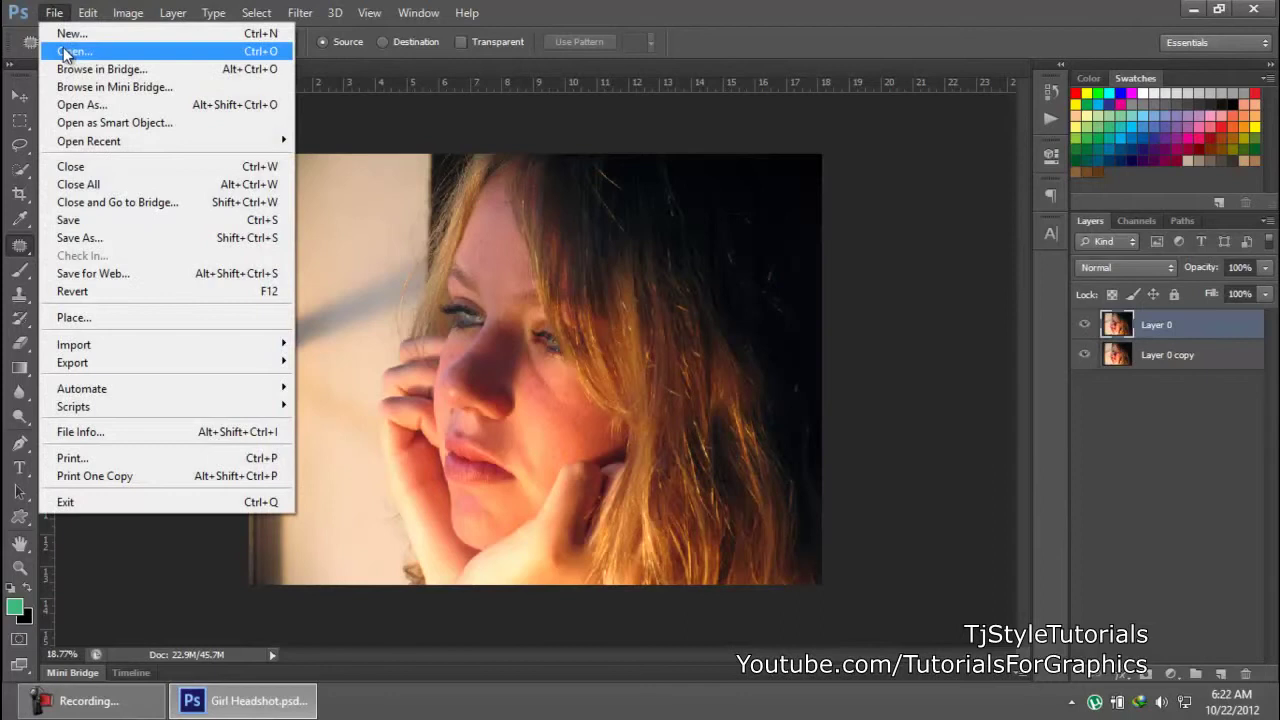
pyautogui.click(66, 54)
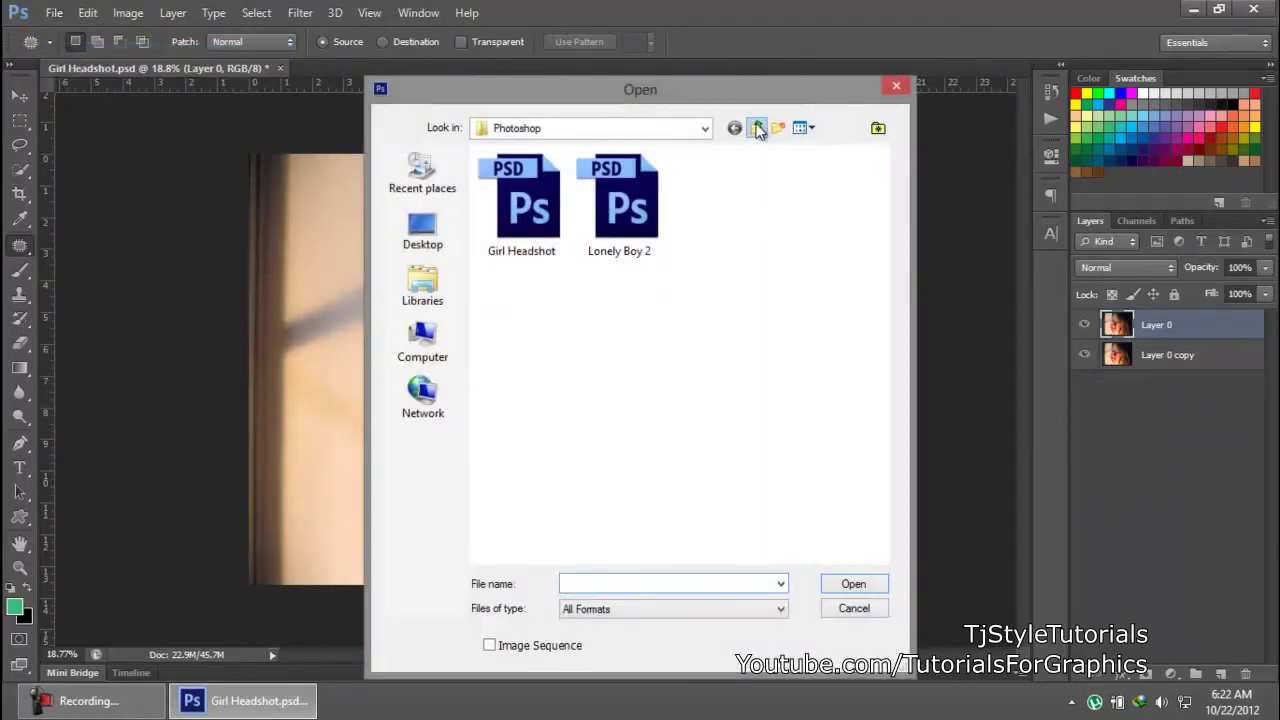
pyautogui.click(756, 127)
pyautogui.click(756, 127)
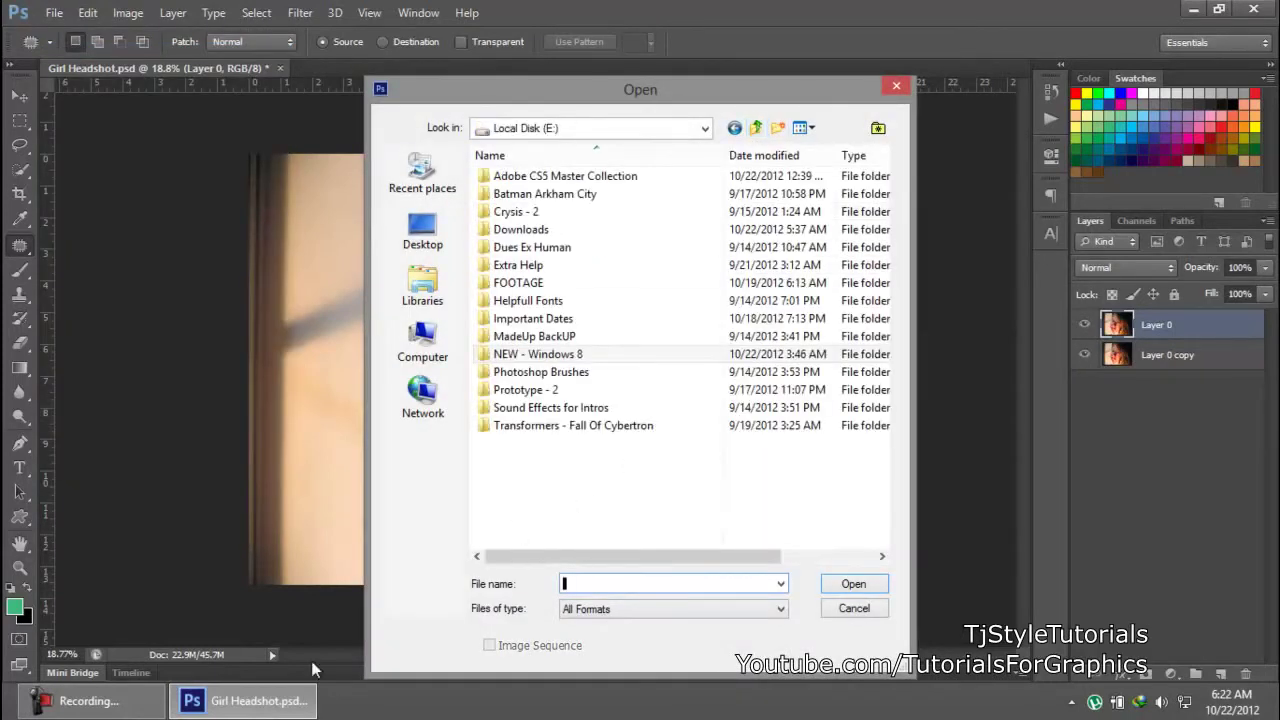
pyautogui.click(90, 700)
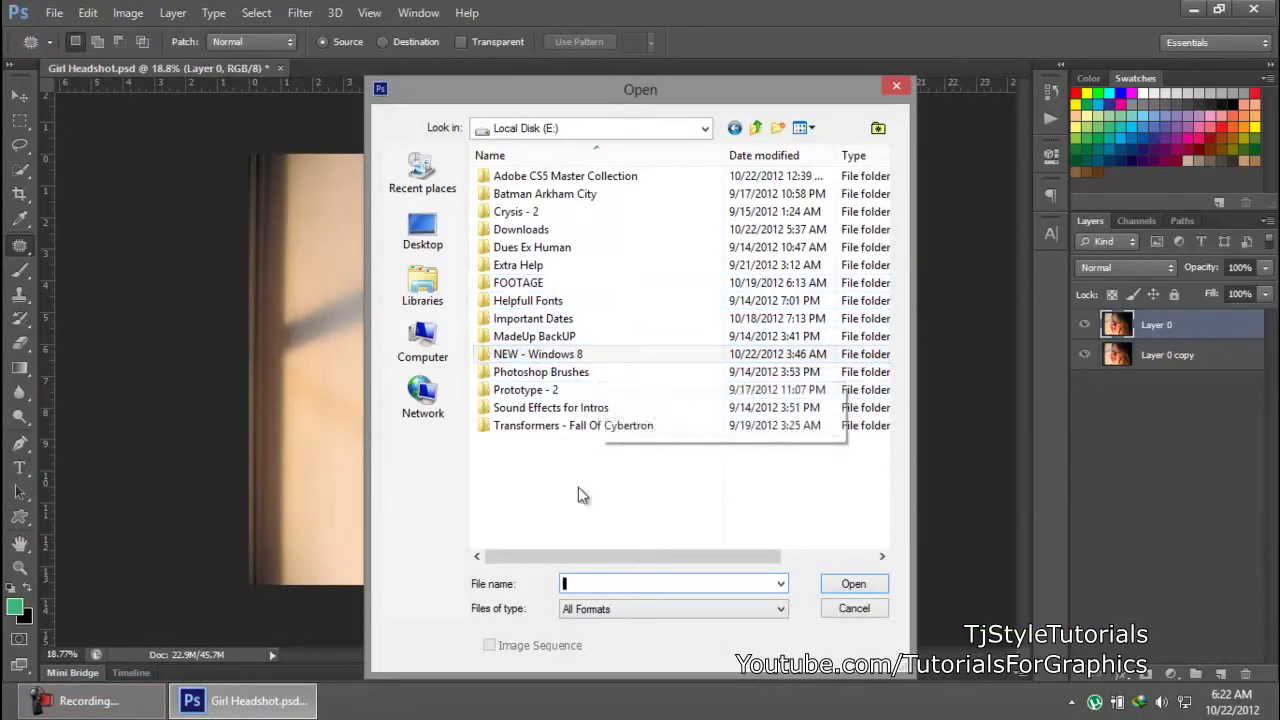
pyautogui.doubleClick(562, 338)
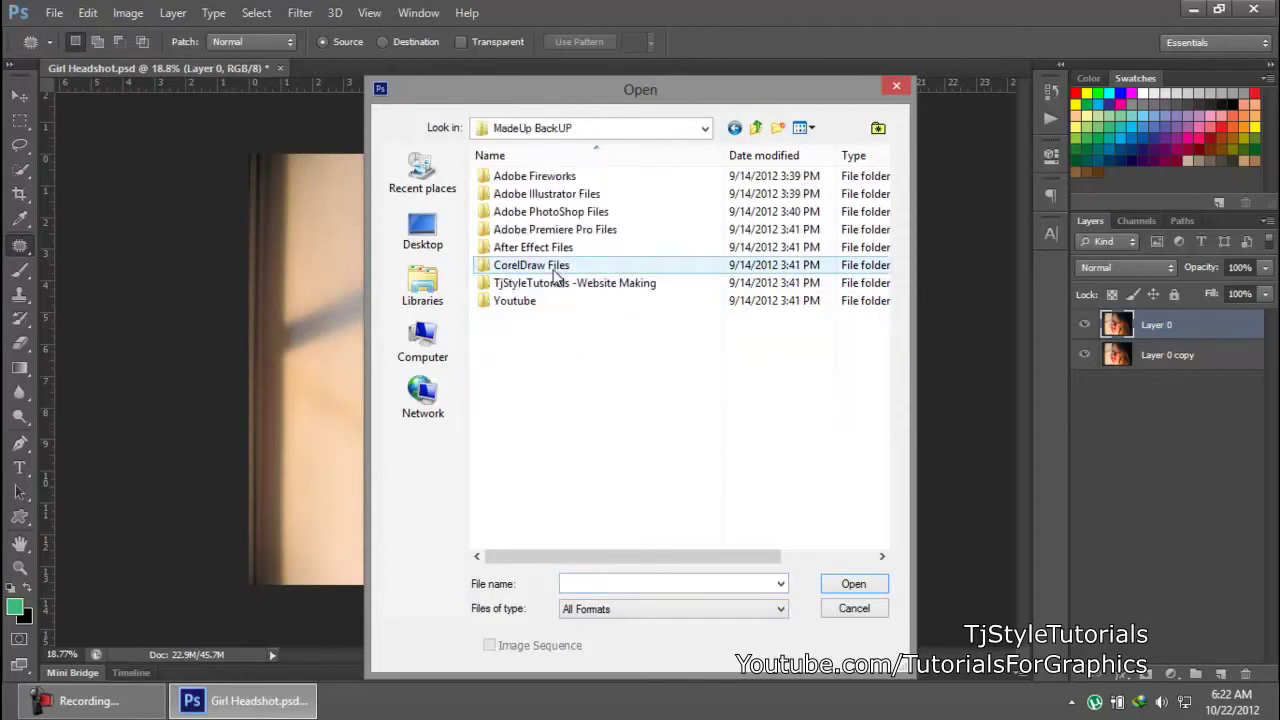
pyautogui.doubleClick(555, 214)
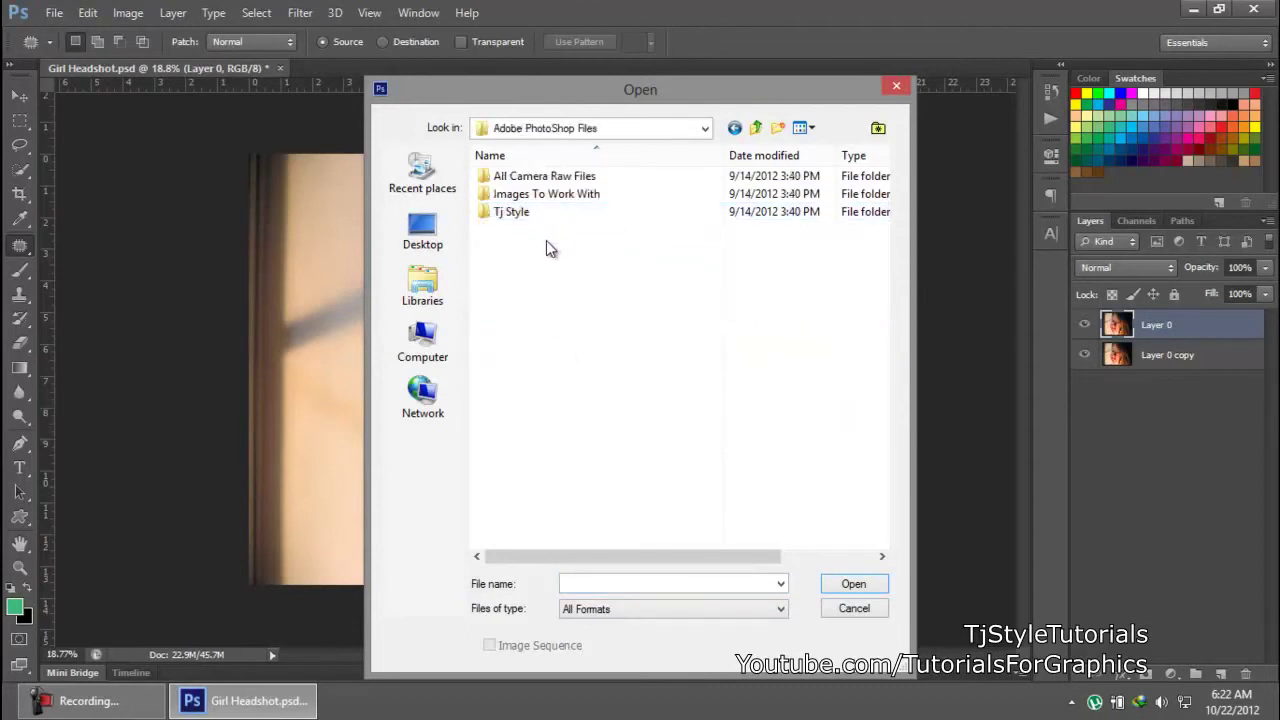
pyautogui.doubleClick(540, 213)
pyautogui.doubleClick(540, 372)
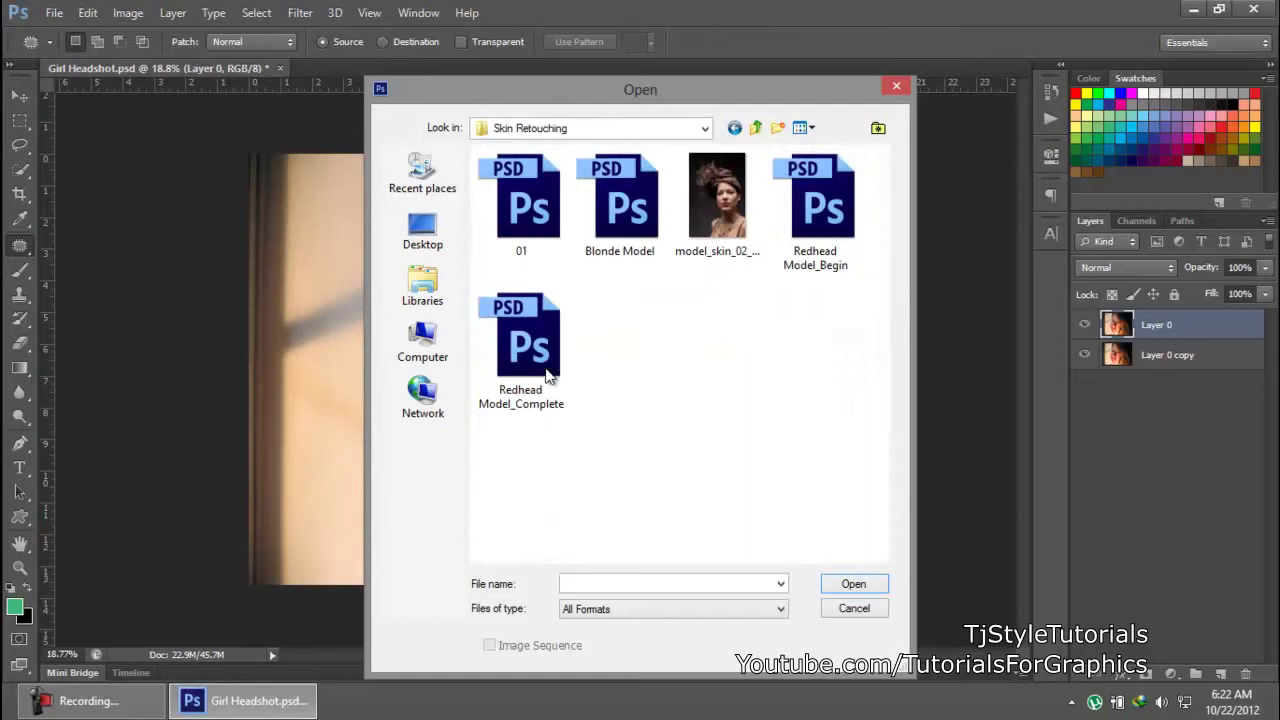
# Open 01.psd and zoom in close on the woman's face around the eyes
pyautogui.doubleClick(543, 235)
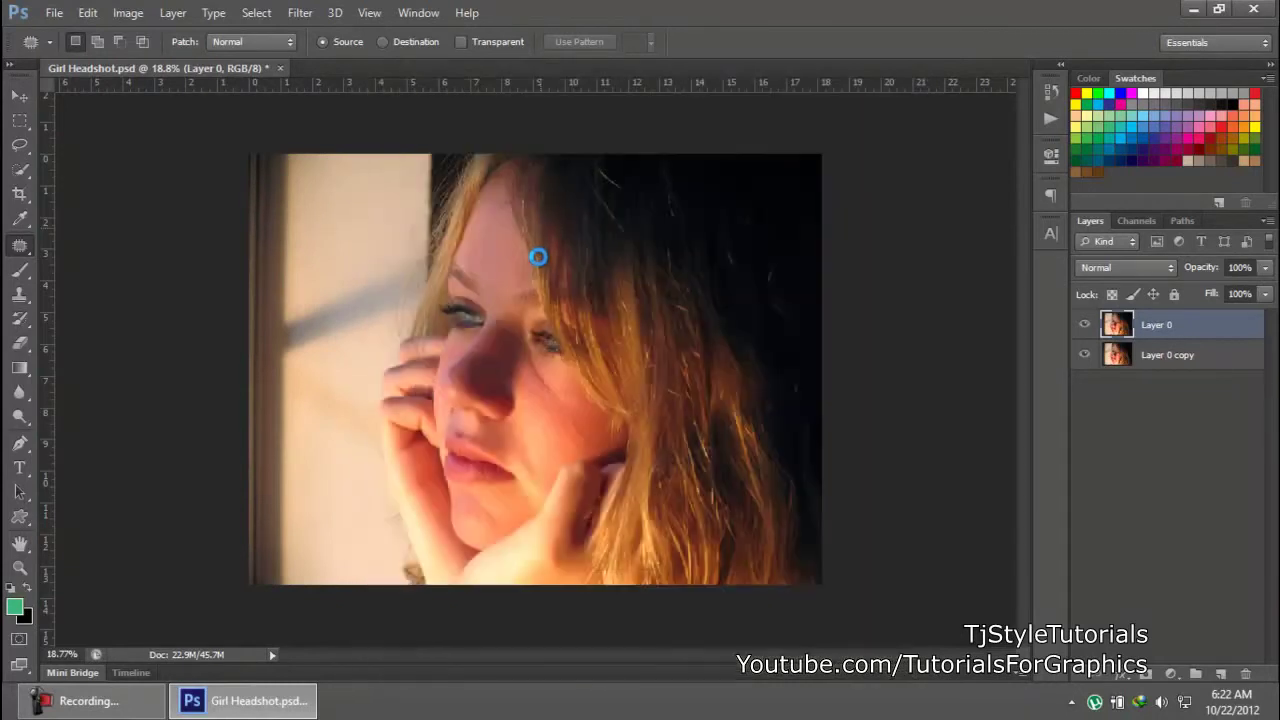
pyautogui.scroll(3, 550, 268)
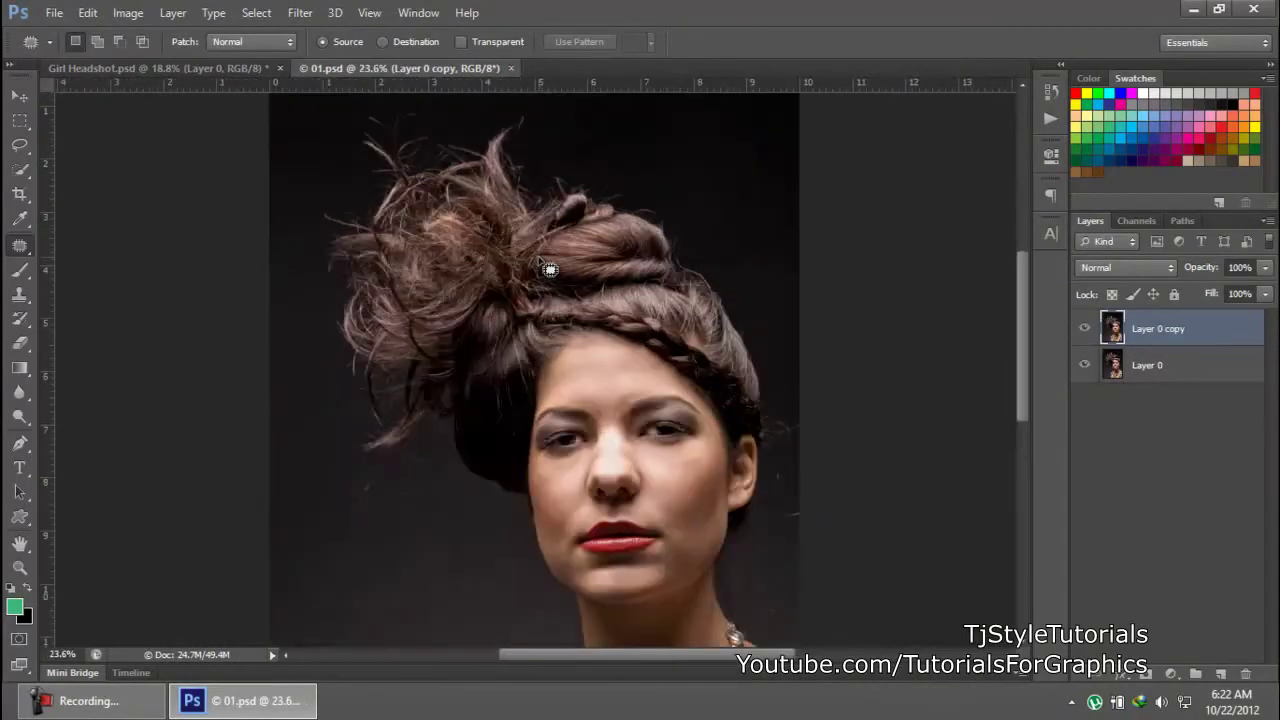
pyautogui.scroll(2, 686, 357)
pyautogui.moveTo(686, 357); pyautogui.dragTo(704, 207)
pyautogui.scroll(1, 766, 297)
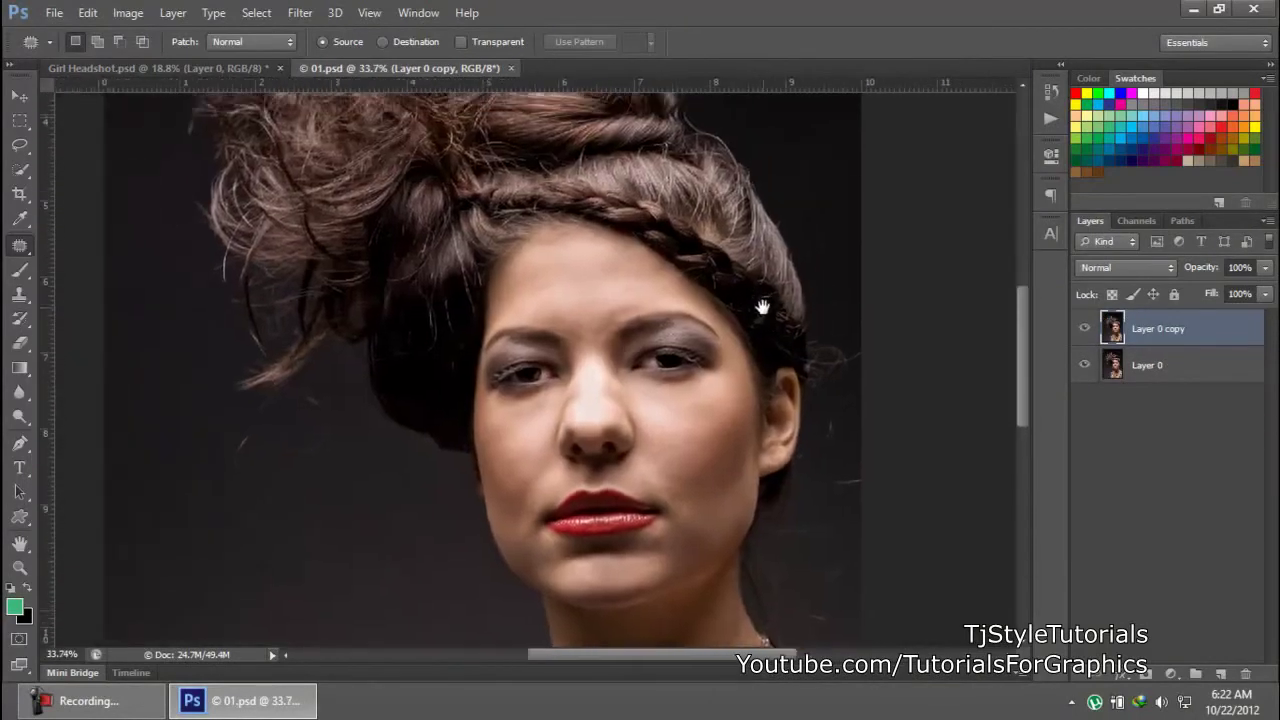
pyautogui.scroll(1, 757, 303)
pyautogui.scroll(-2, 795, 218)
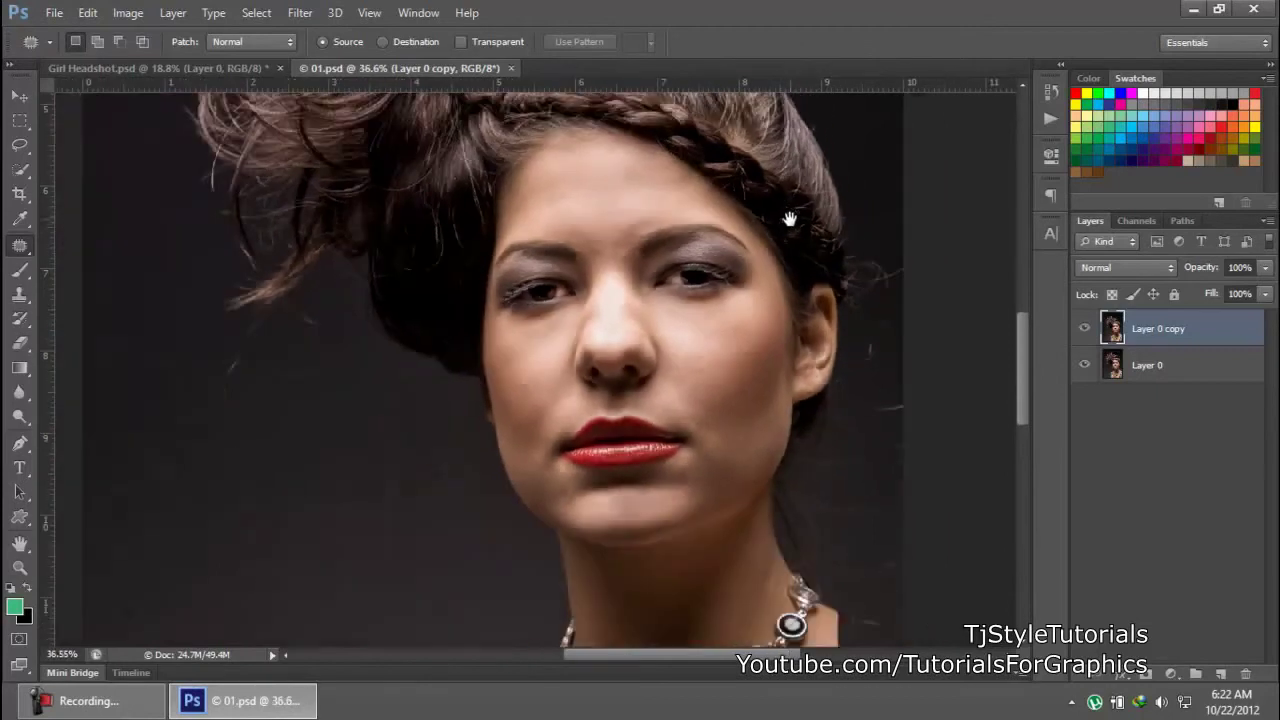
pyautogui.scroll(1, 749, 306)
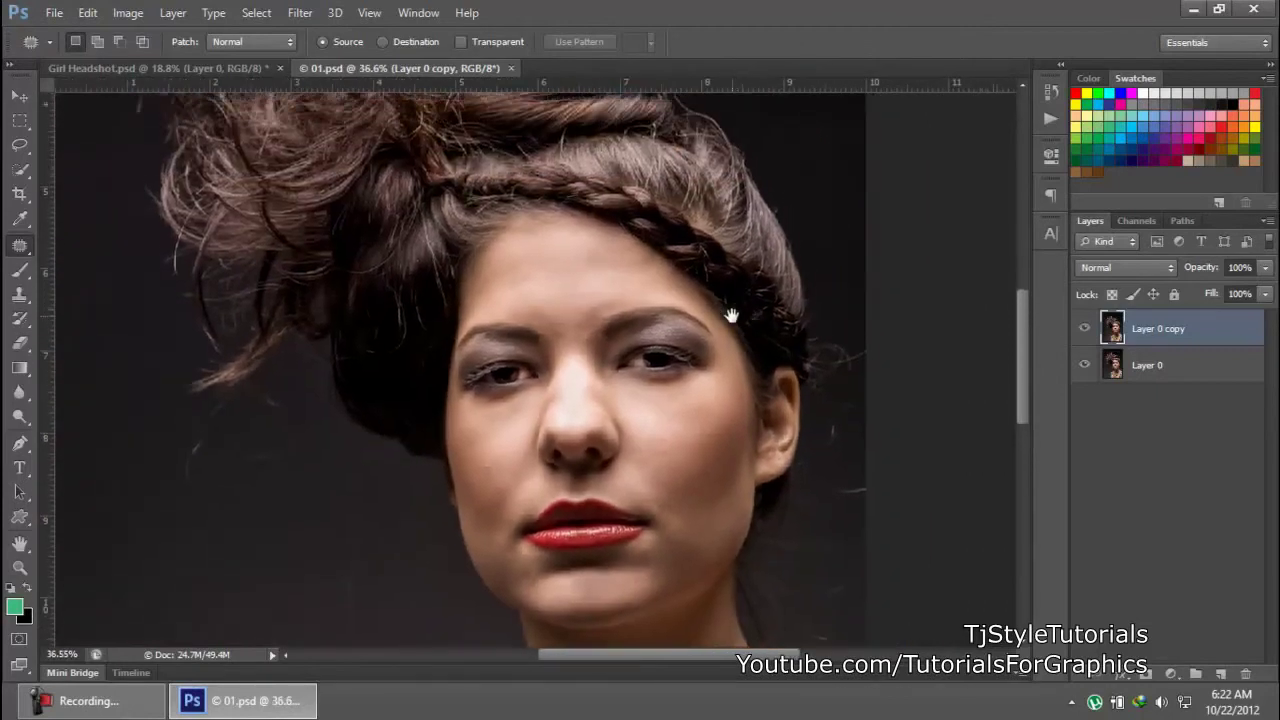
pyautogui.scroll(1, 735, 310)
pyautogui.moveTo(737, 306); pyautogui.dragTo(766, 294)
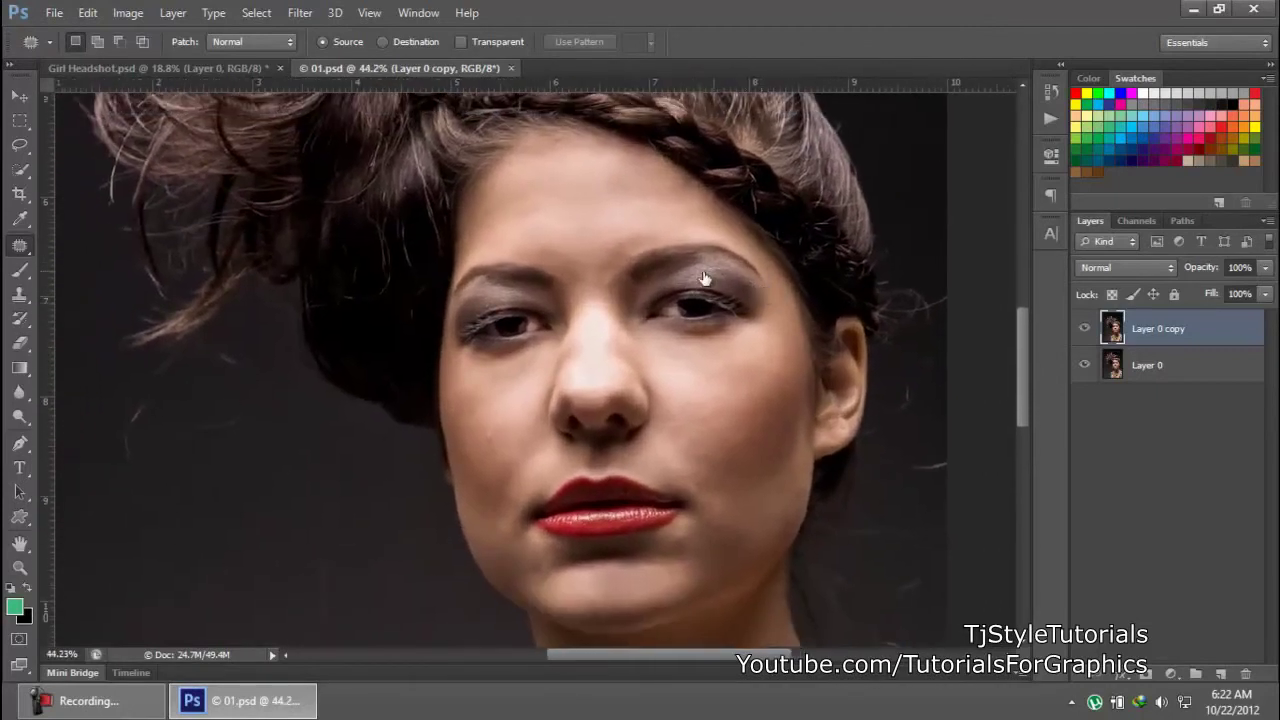
pyautogui.scroll(1, 855, 357)
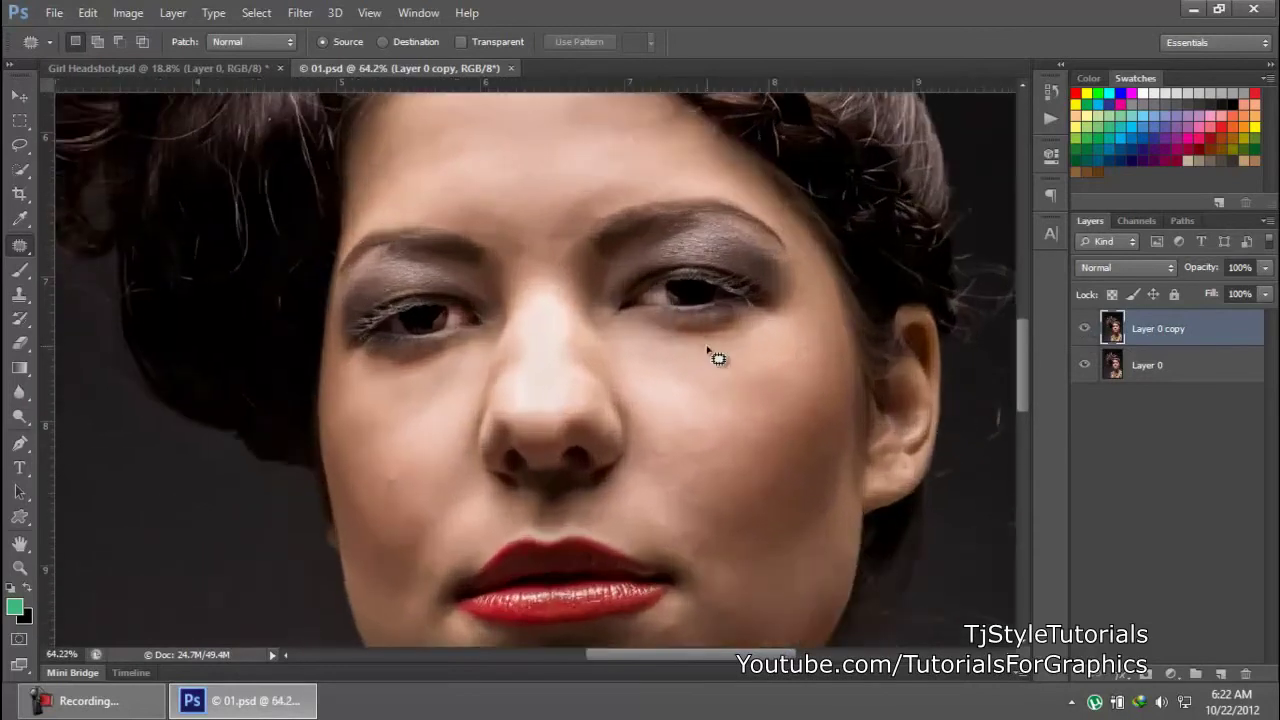
pyautogui.scroll(3, 570, 240)
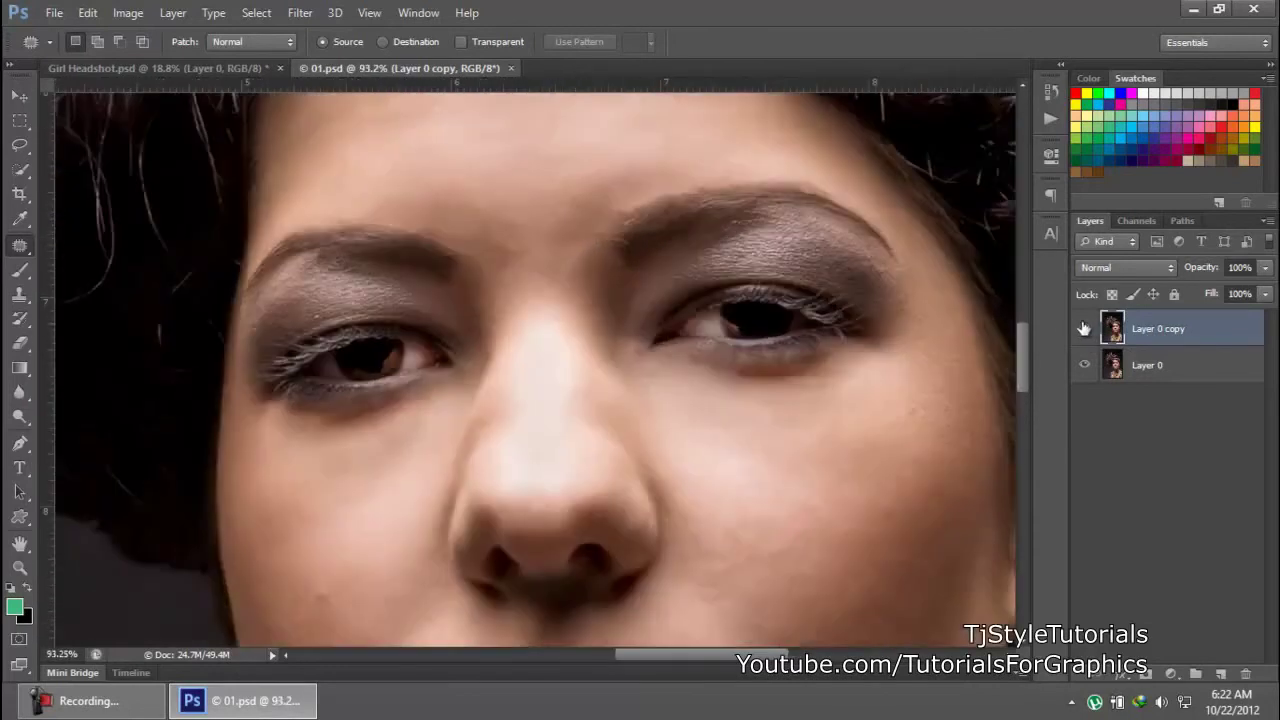
pyautogui.scroll(-1, 880, 310)
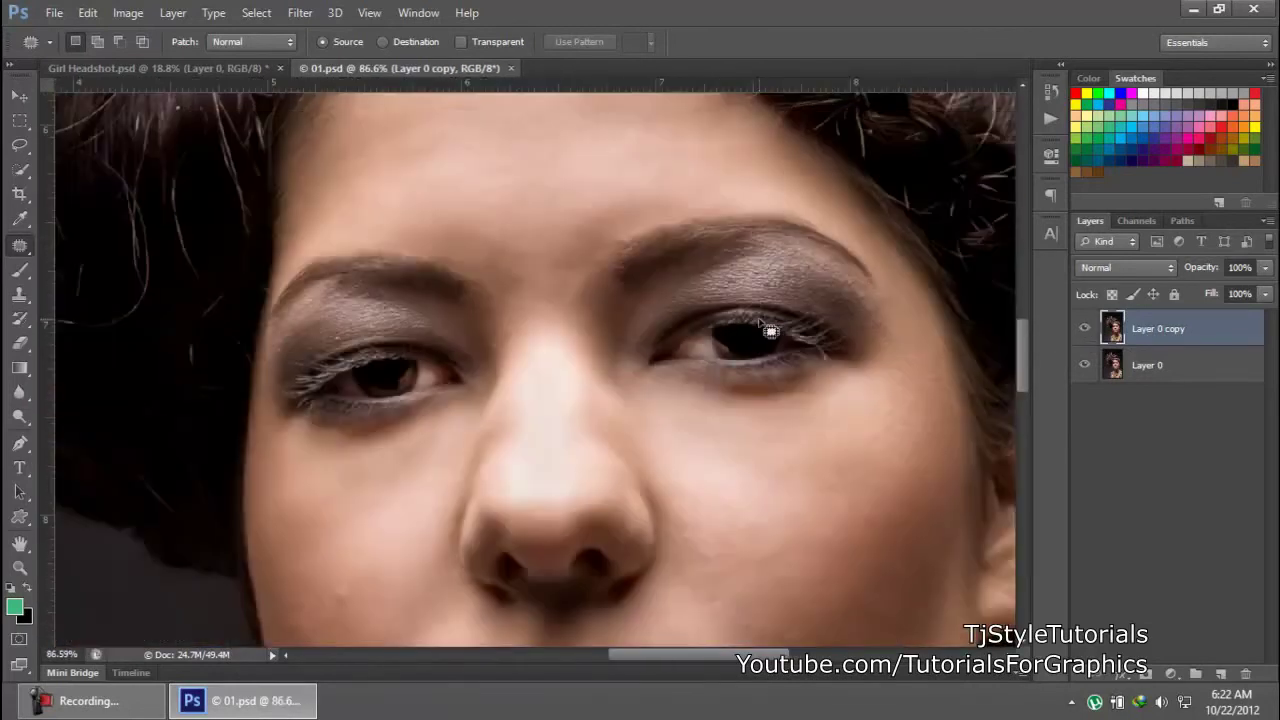
pyautogui.moveTo(708, 287); pyautogui.dragTo(737, 517)
pyautogui.scroll(3, 717, 430)
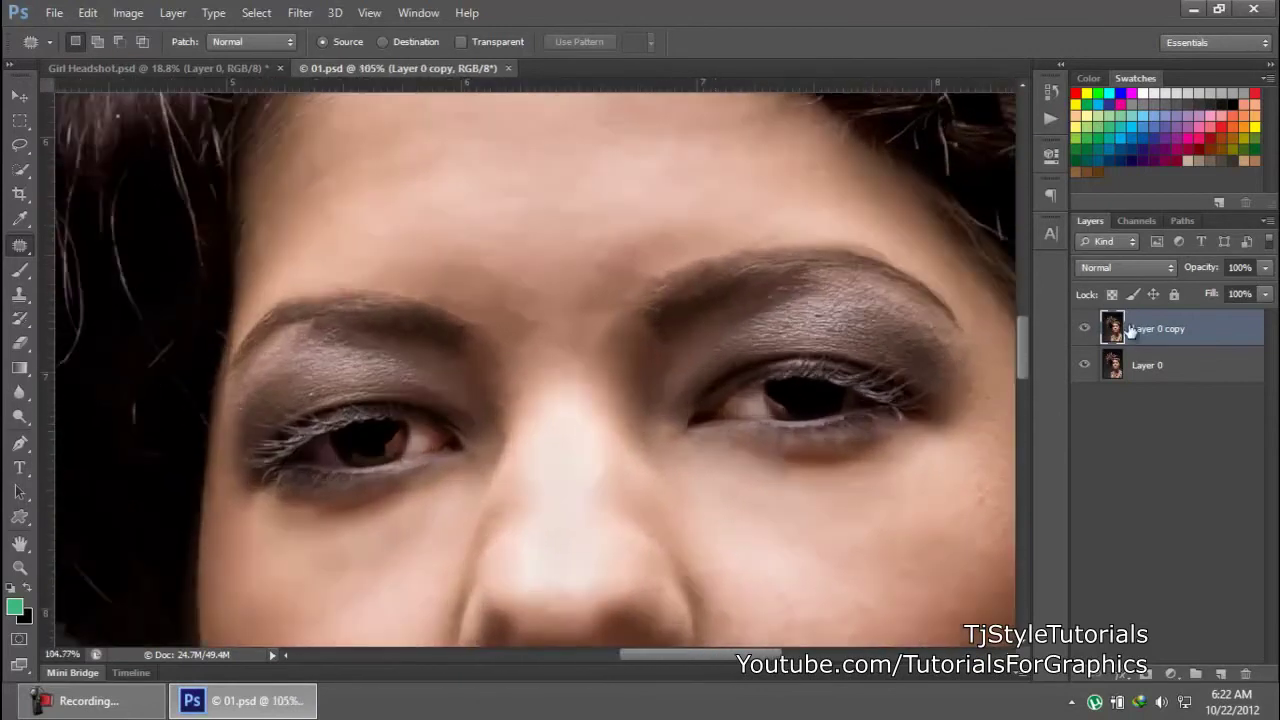
# Toggle Layer 0 copy to compare smoothed skin with the original, then deselect
pyautogui.click(1084, 331)
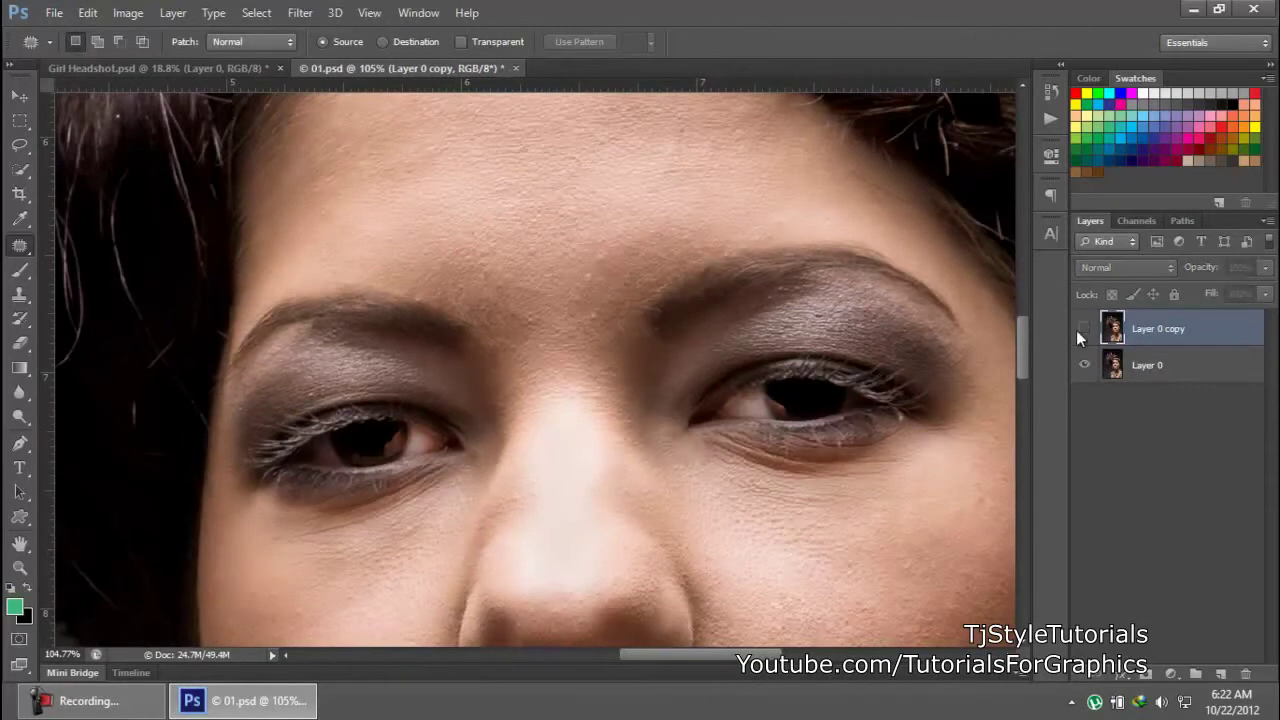
pyautogui.moveTo(918, 340)
pyautogui.mouseDown()
pyautogui.moveTo(847, 135)
pyautogui.moveTo(833, 311)
pyautogui.moveTo(844, 209)
pyautogui.moveTo(859, 501)
pyautogui.moveTo(870, 299)
pyautogui.moveTo(811, 358)
pyautogui.moveTo(812, 378)
pyautogui.moveTo(830, 379)
pyautogui.moveTo(863, 358)
pyautogui.moveTo(878, 230)
pyautogui.mouseUp()
pyautogui.click(1084, 331)
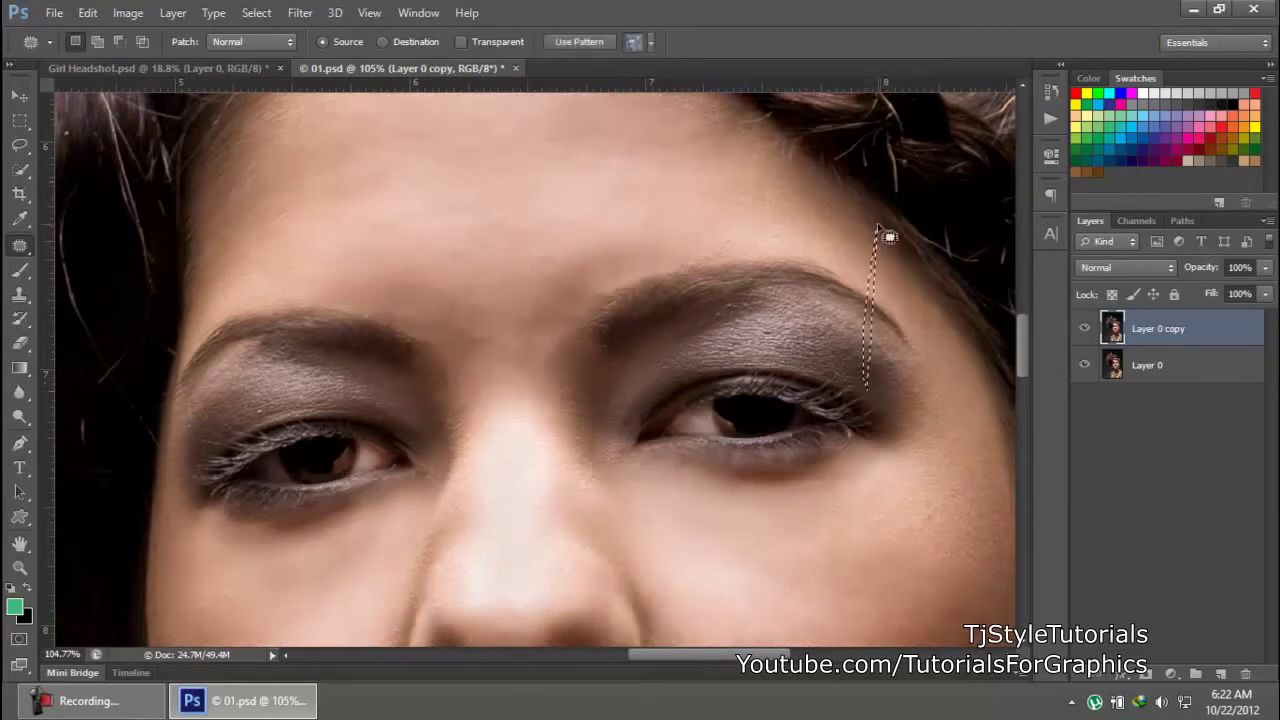
pyautogui.hotkey('ctrl', 'd')
pyautogui.scroll(-3, 780, 270)
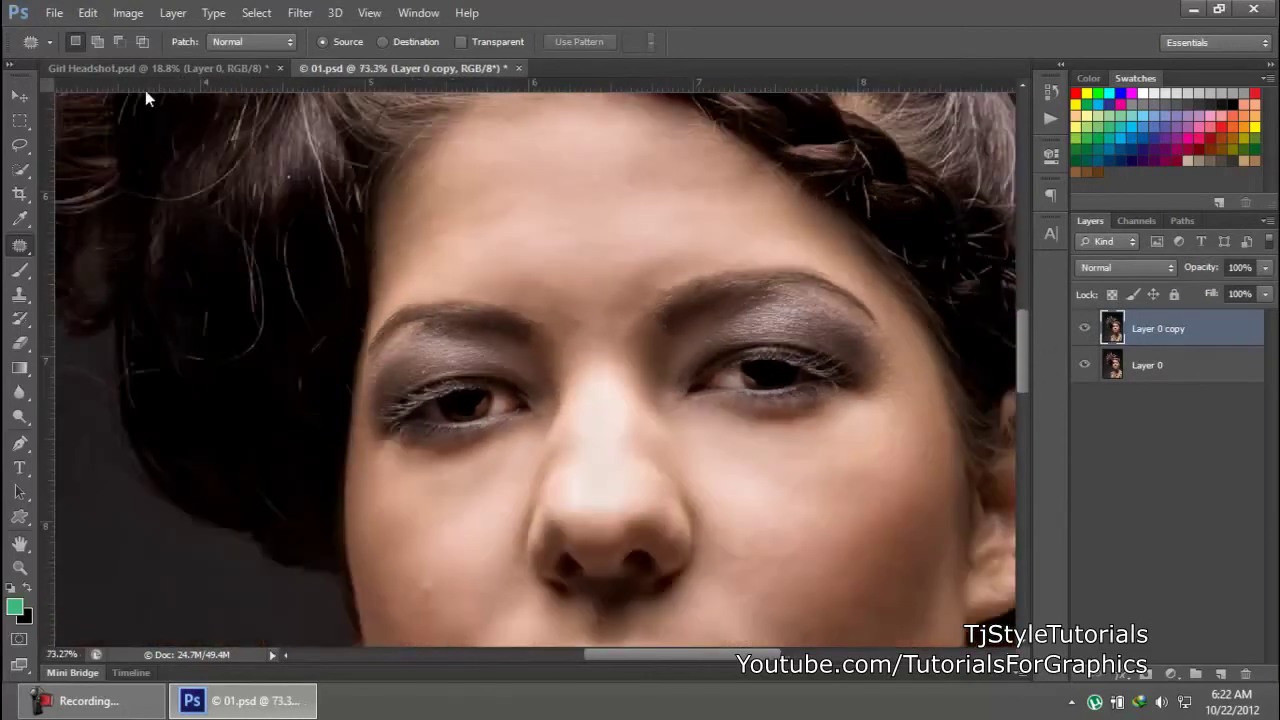
pyautogui.click(54, 12)
# Open Redhead Model_Complete.psd and toggle its skin repair layer to compare the retouch
pyautogui.click(62, 49)
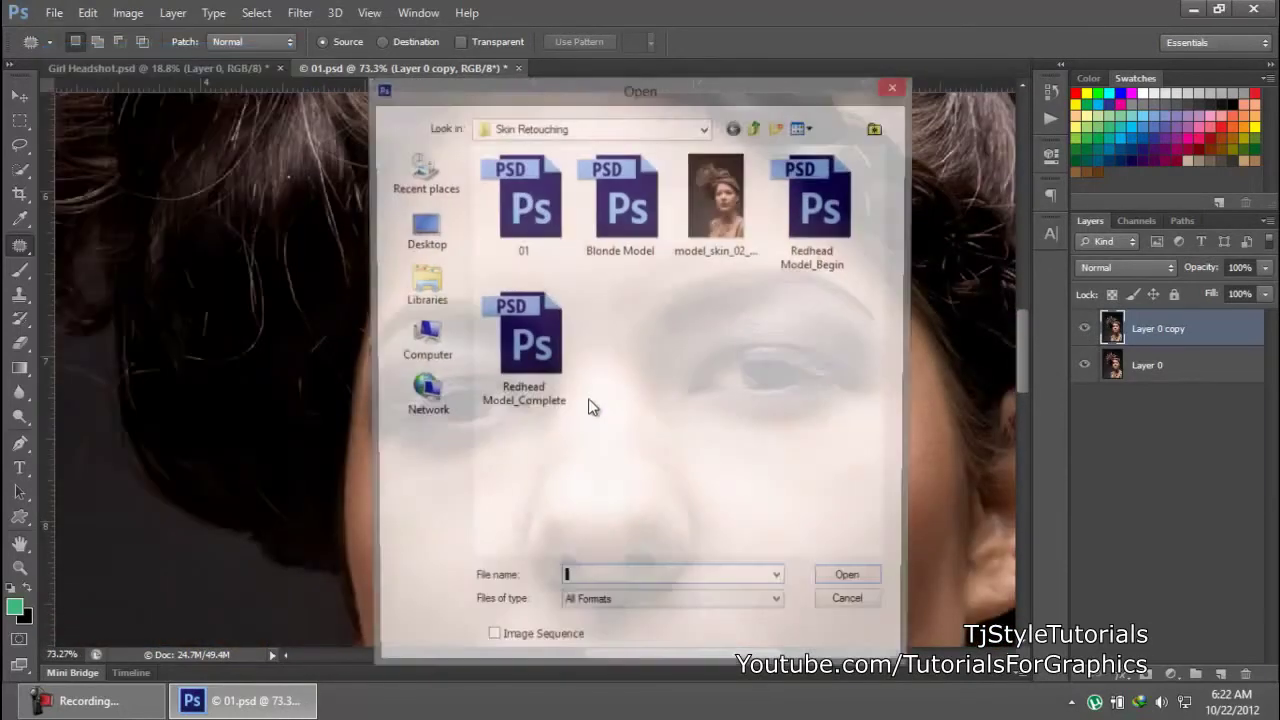
pyautogui.doubleClick(512, 350)
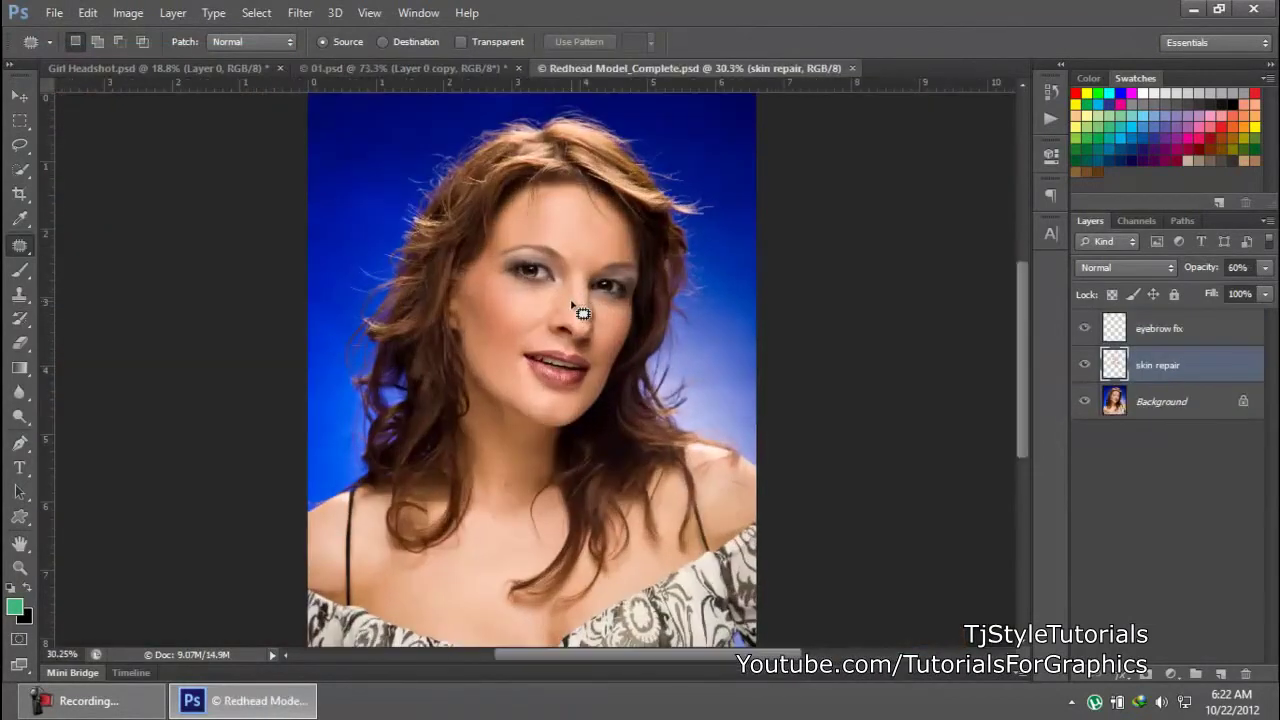
pyautogui.click(1085, 365)
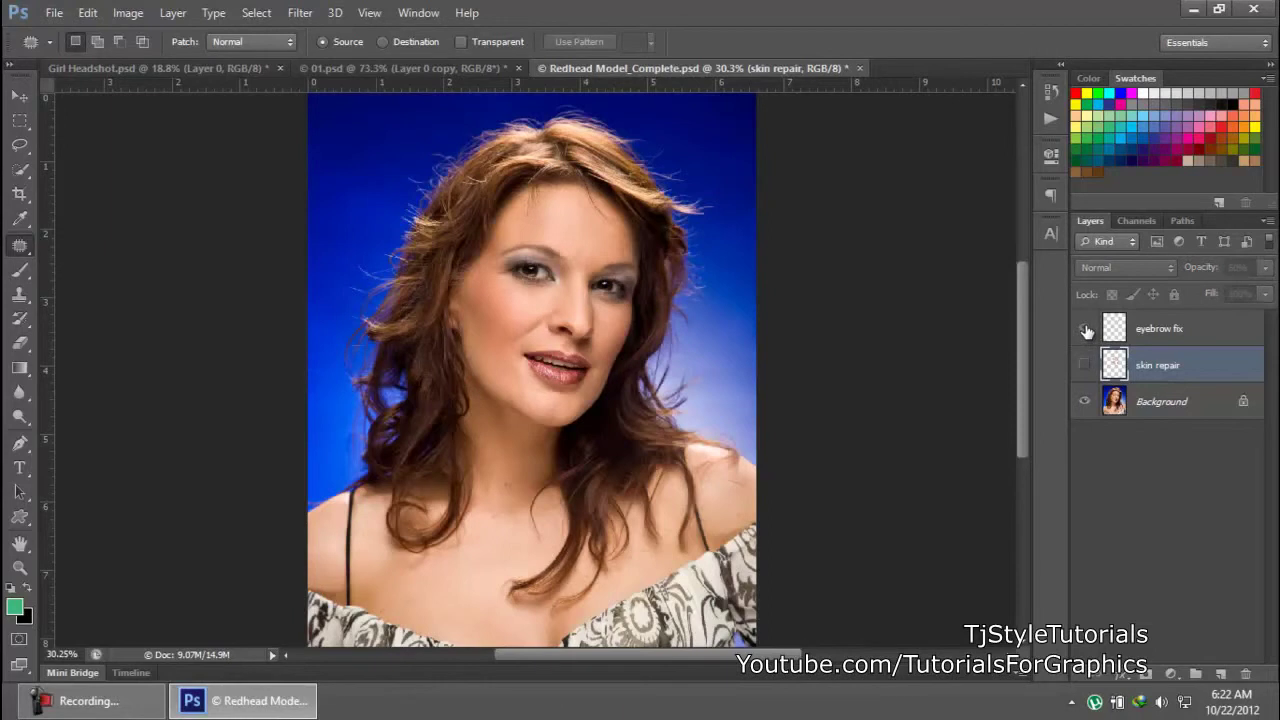
pyautogui.click(1085, 365)
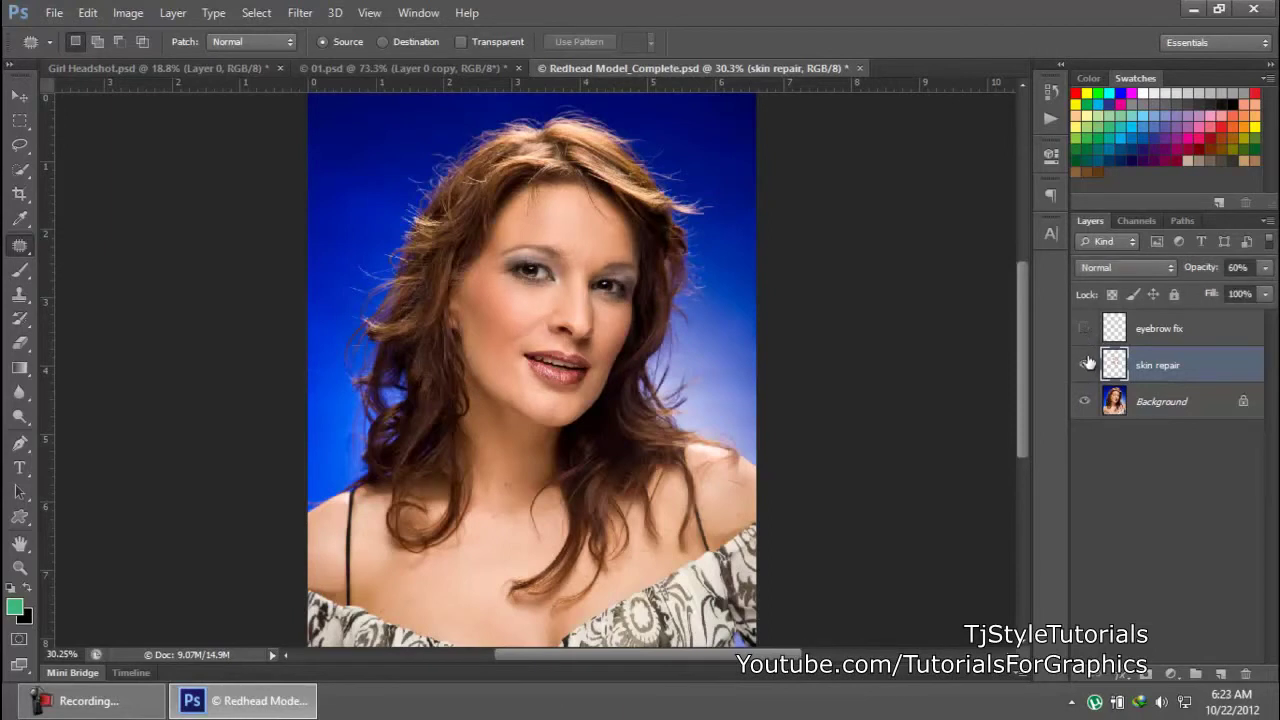
# Return to Girl Headshot.psd, view it at actual pixels, then fit it on screen
pyautogui.click(205, 68)
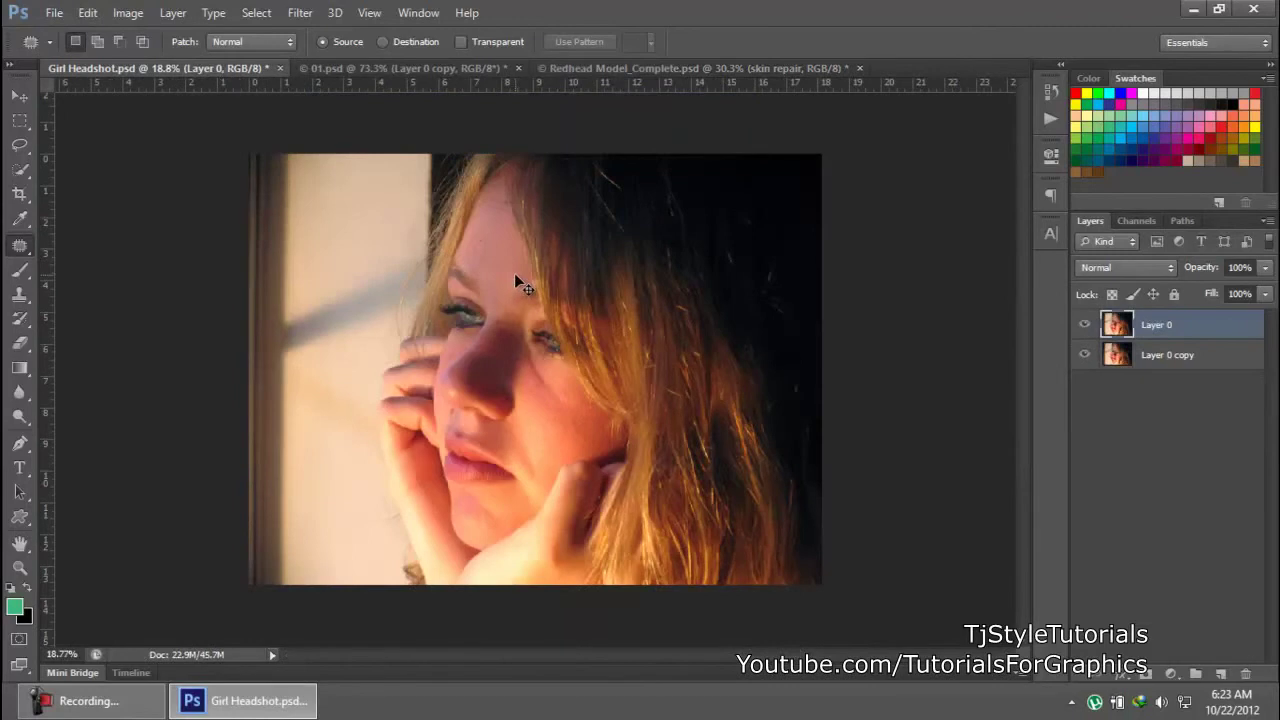
pyautogui.hotkey('ctrl', '1')
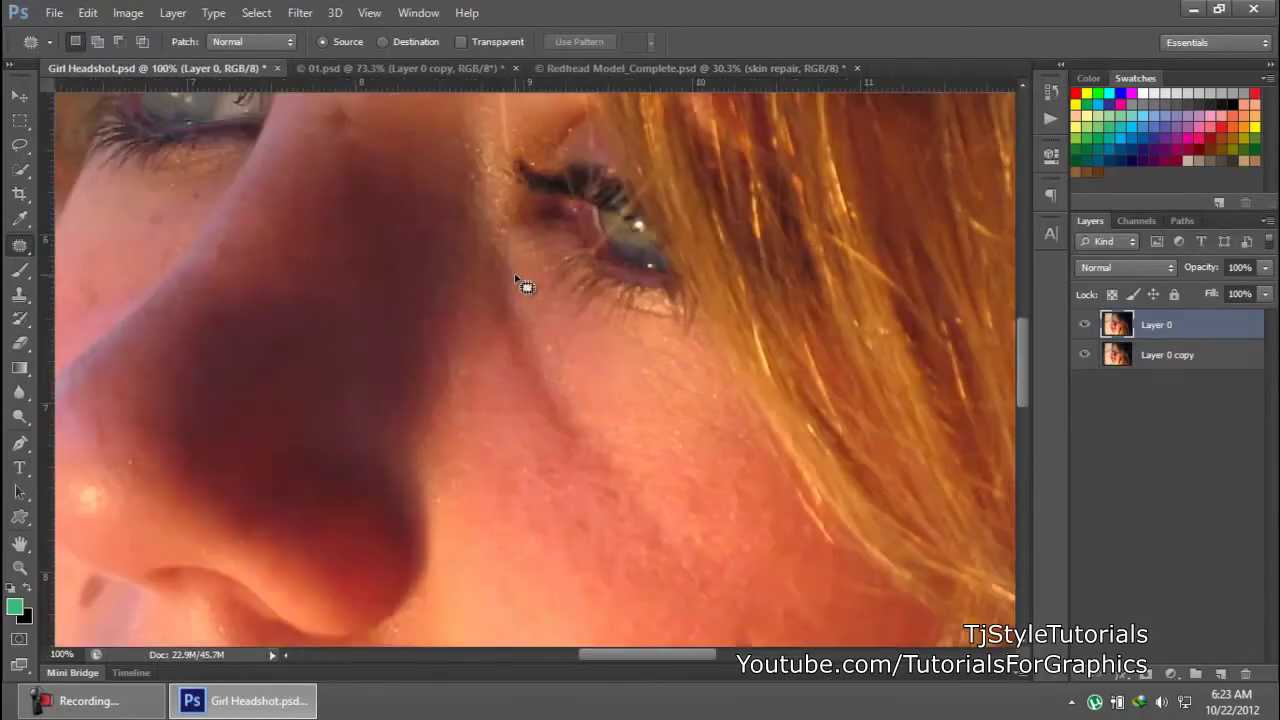
pyautogui.hotkey('ctrl', '0')
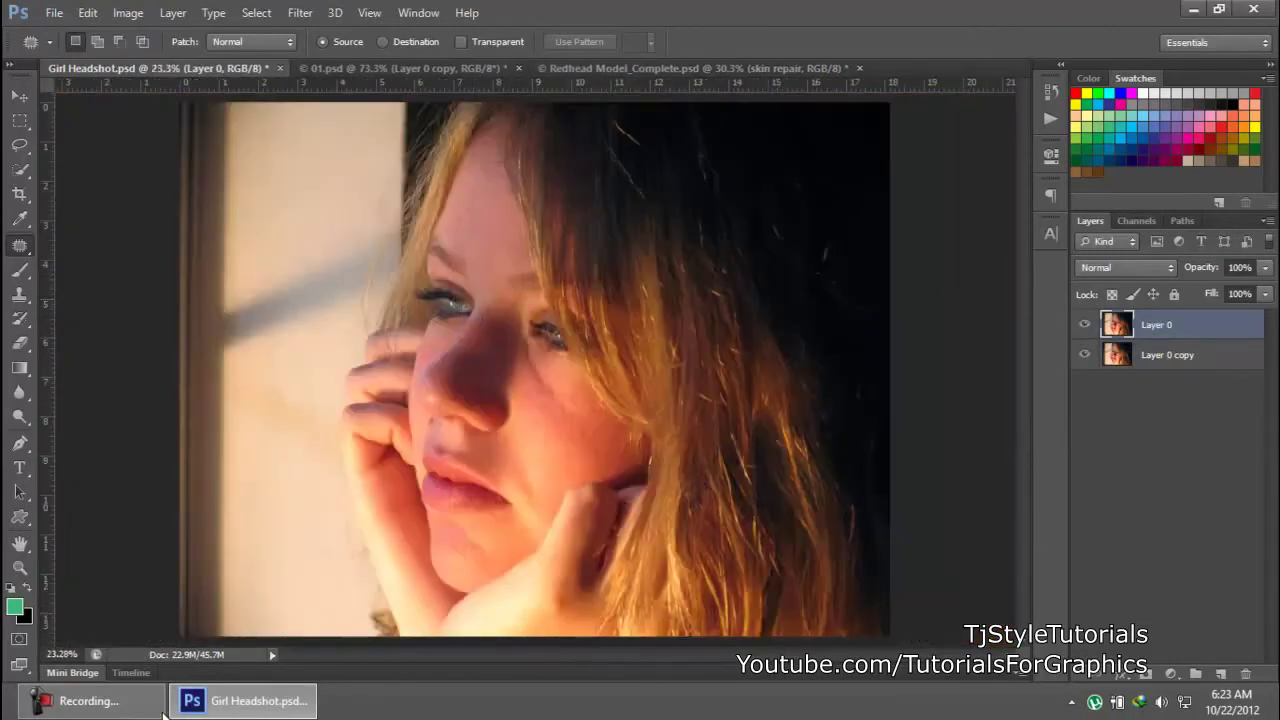
pyautogui.click(106, 707)
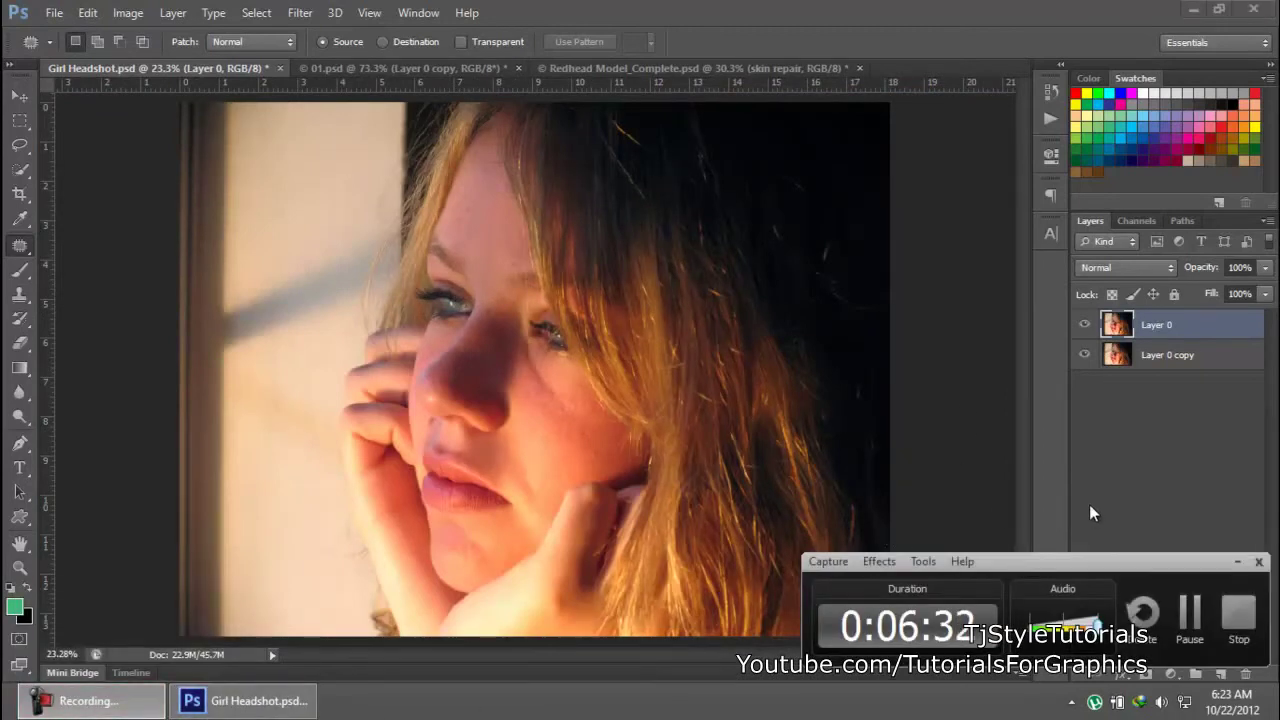